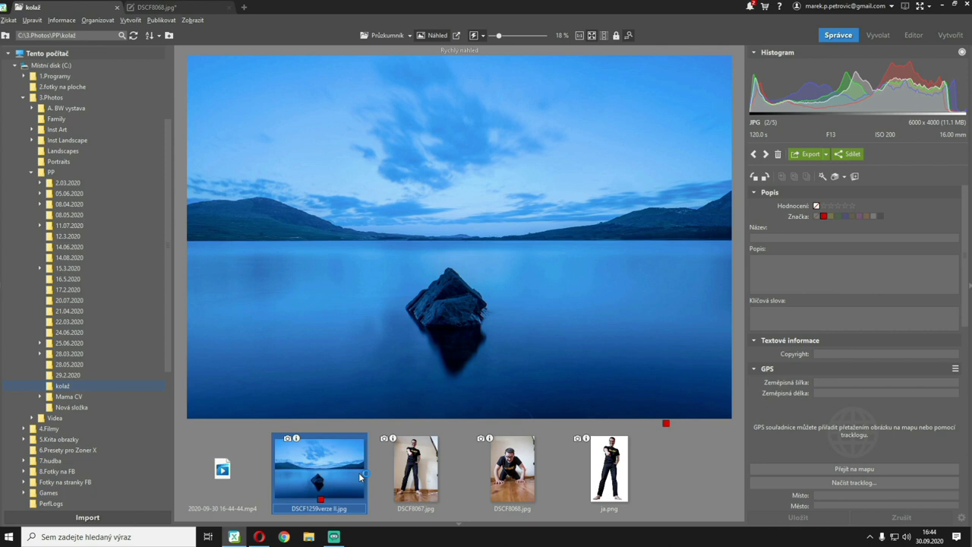
- Open DSCF8068.jpg in the Editor and activate the Magnetic Lasso
left_click(519, 472)
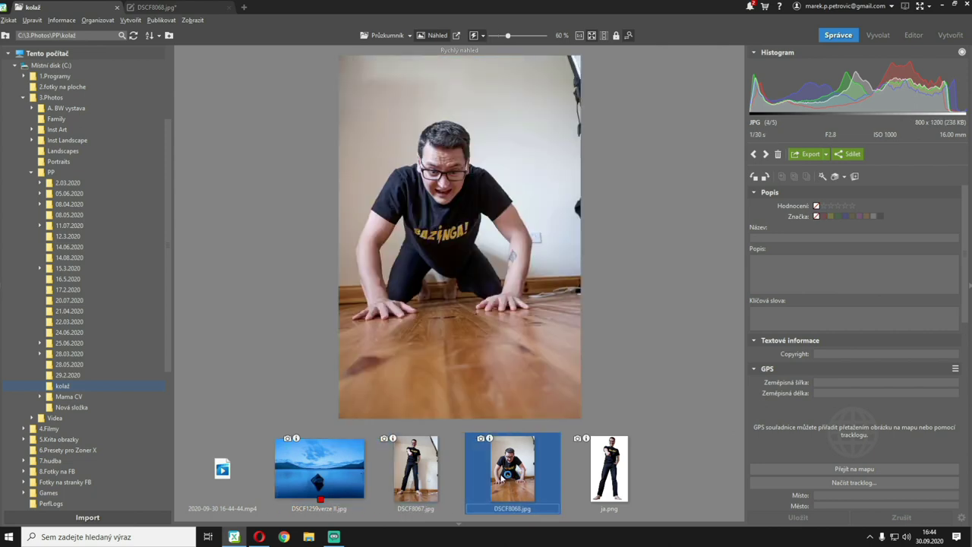
left_click(914, 35)
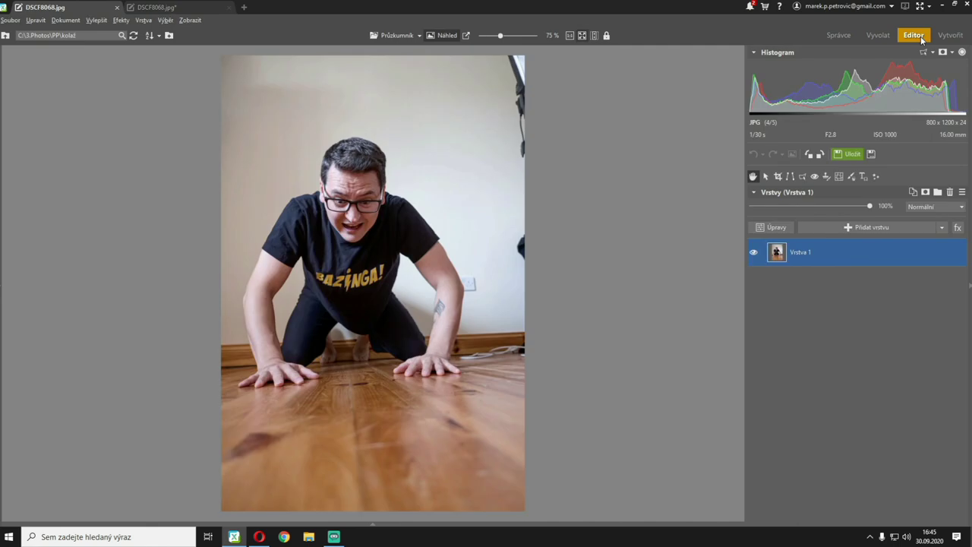
left_click(802, 176)
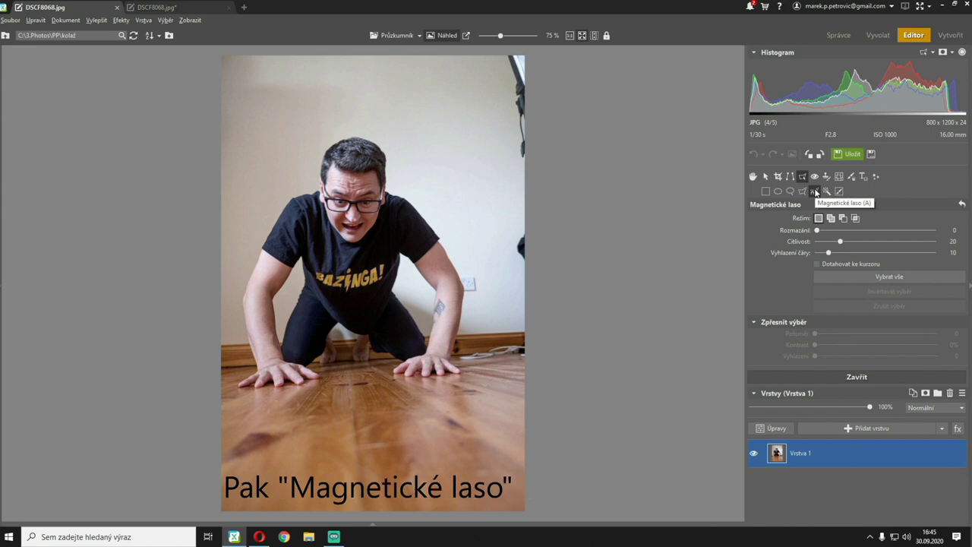
- Outline the wall from the top of the man's hair to his right-hand shoulder with the Magnetic Lasso, delete it and clear the selection
scroll(388, 150, "up", 4)
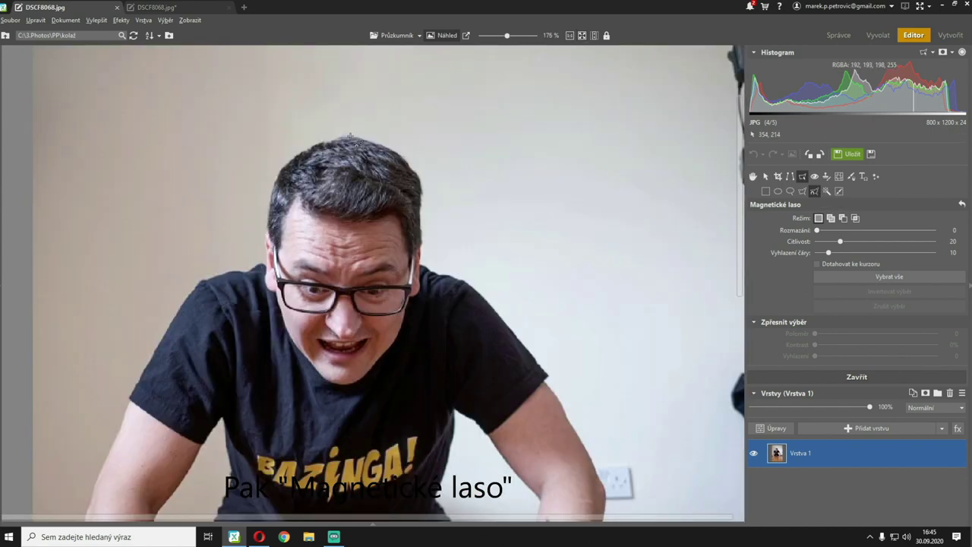
scroll(351, 137, "up", 3)
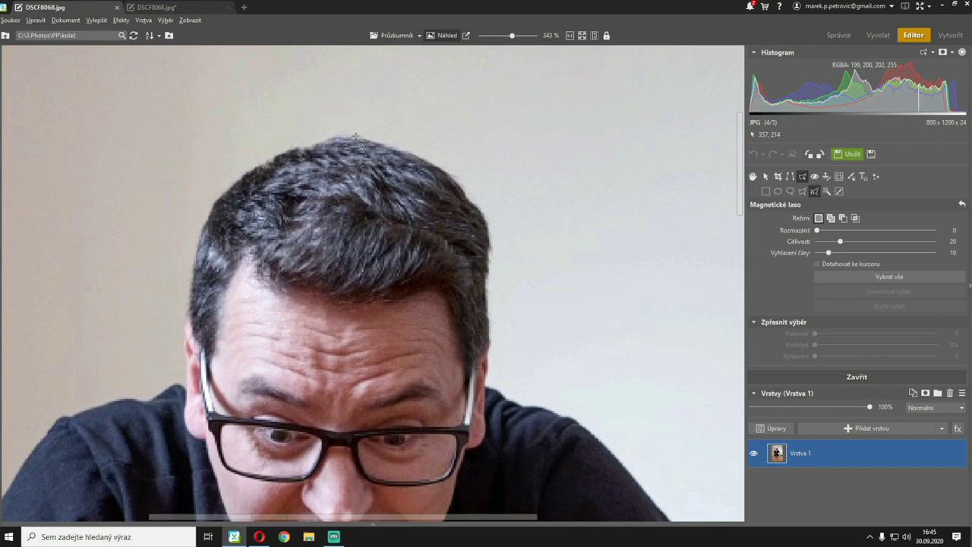
left_click(356, 136)
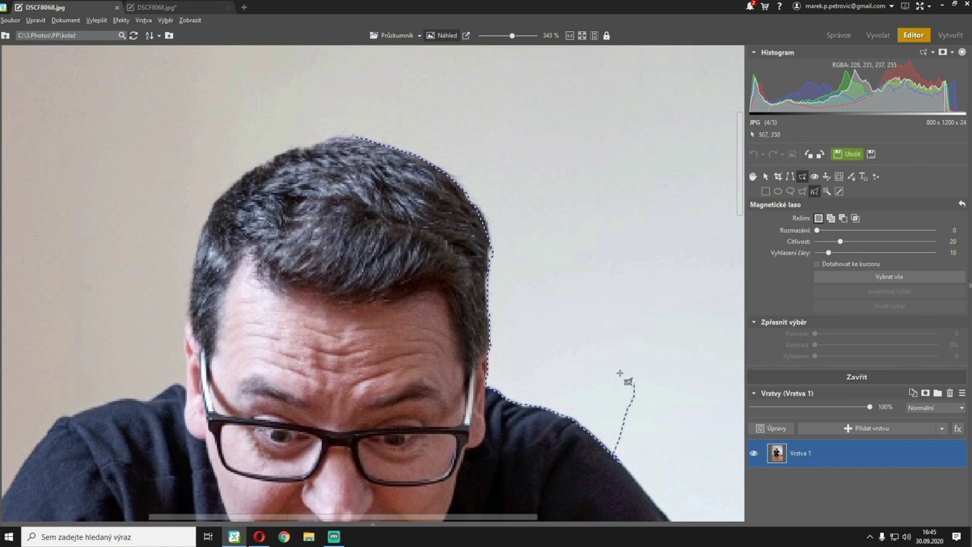
left_click(674, 330)
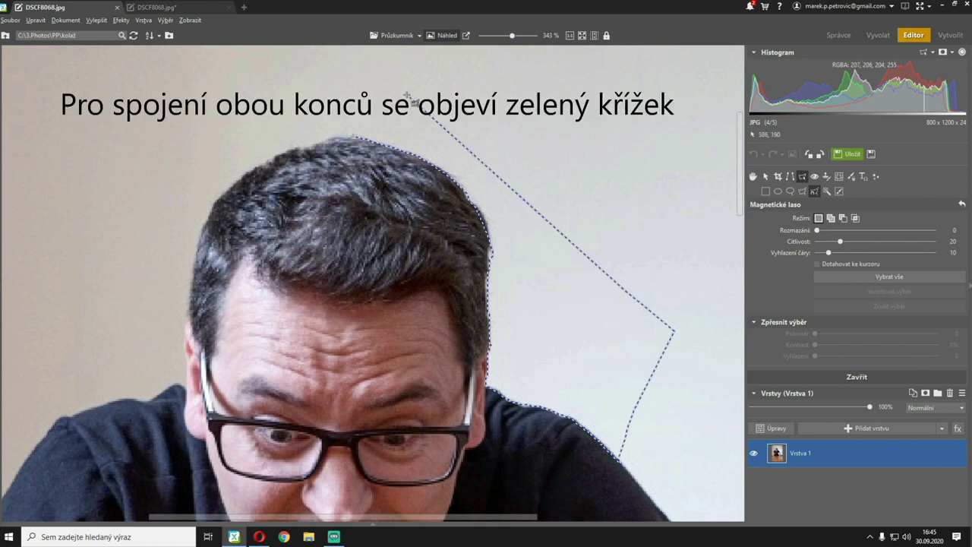
left_click(407, 86)
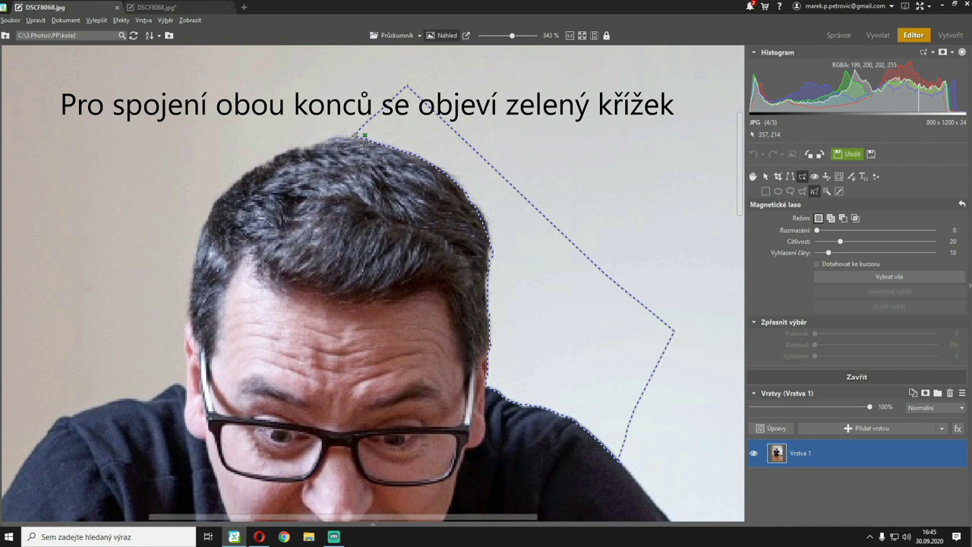
left_click(363, 136)
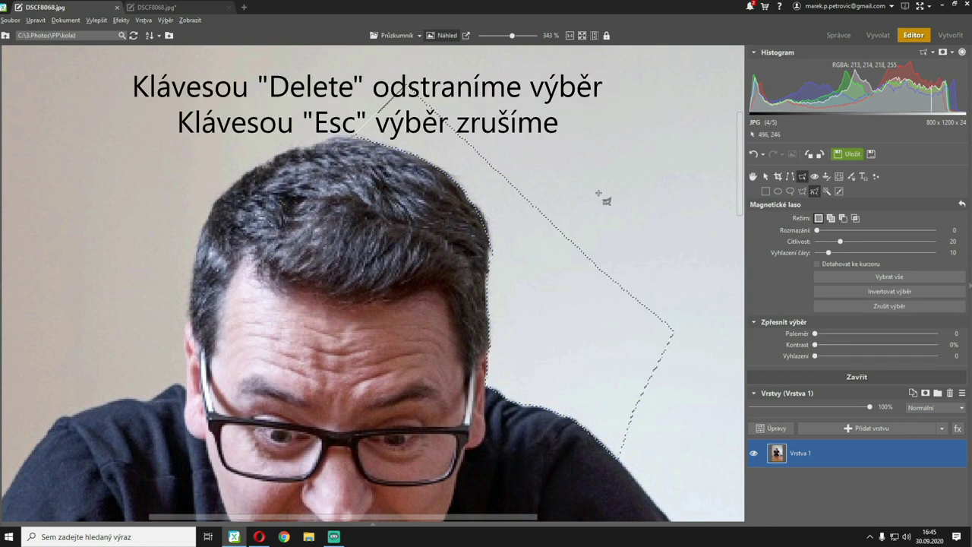
key("Delete")
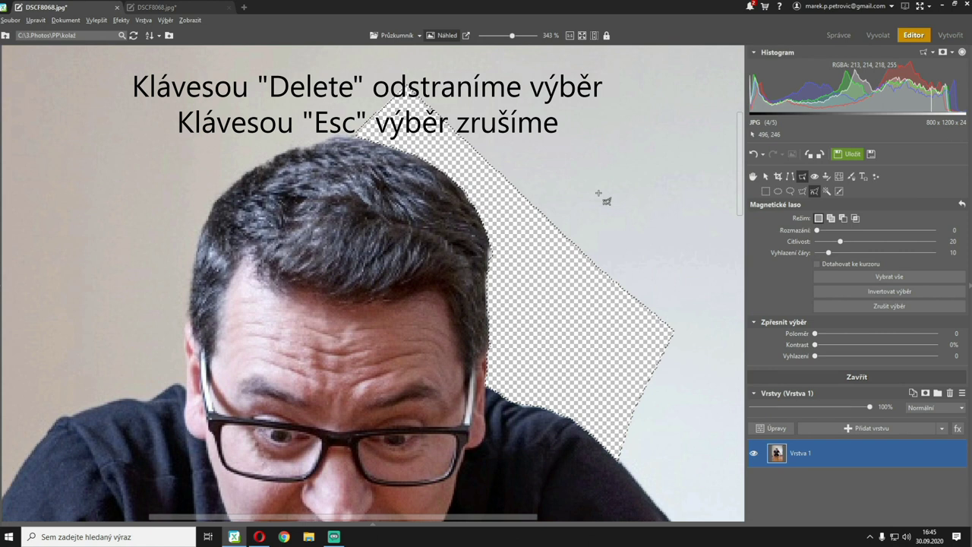
key("Escape")
- Select the wall strip along the sleeve and upper part of the tattooed arm with the Magnetic Lasso and delete it
left_click_drag(502, 516, 651, 508)
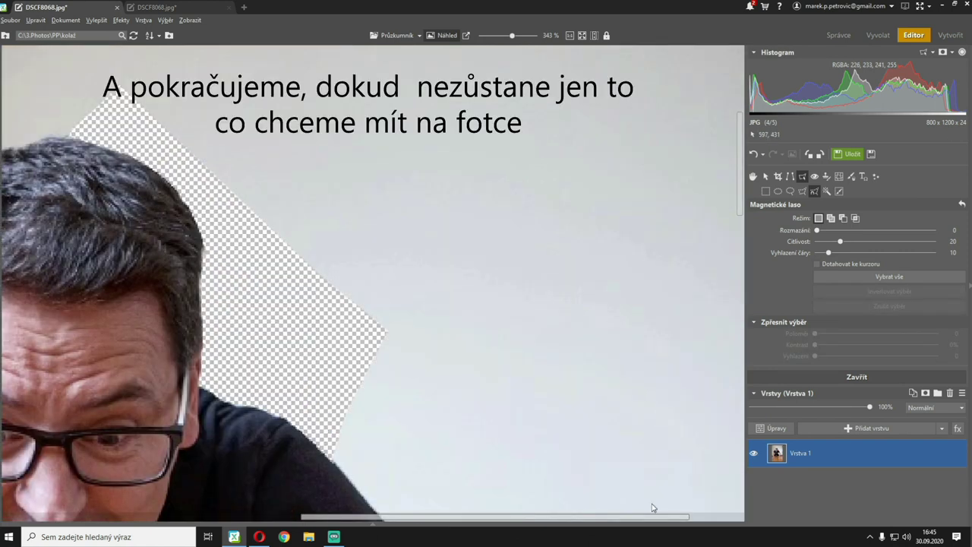
left_click_drag(740, 212, 749, 269)
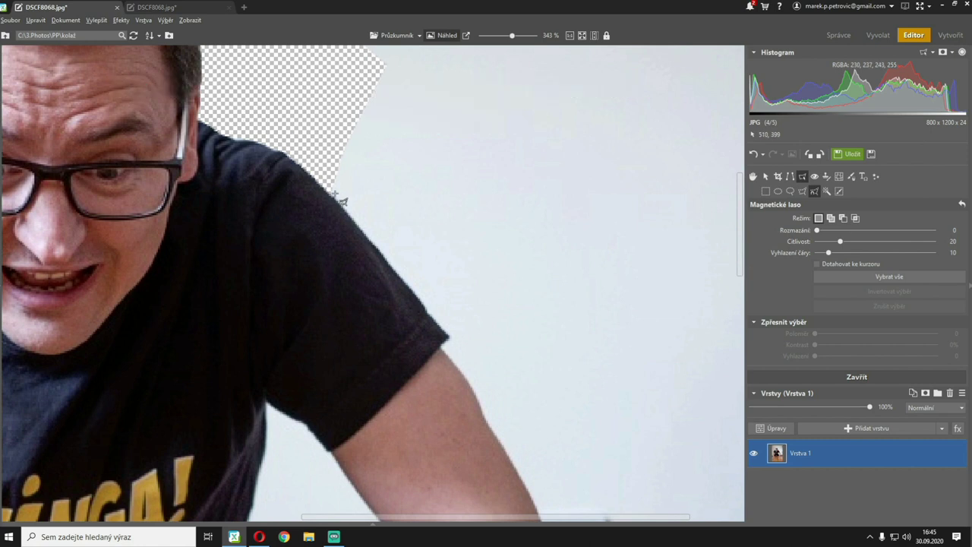
left_click(336, 196)
left_click(542, 503)
left_click(639, 433)
left_click(473, 139)
double_click(371, 103)
key("Delete")
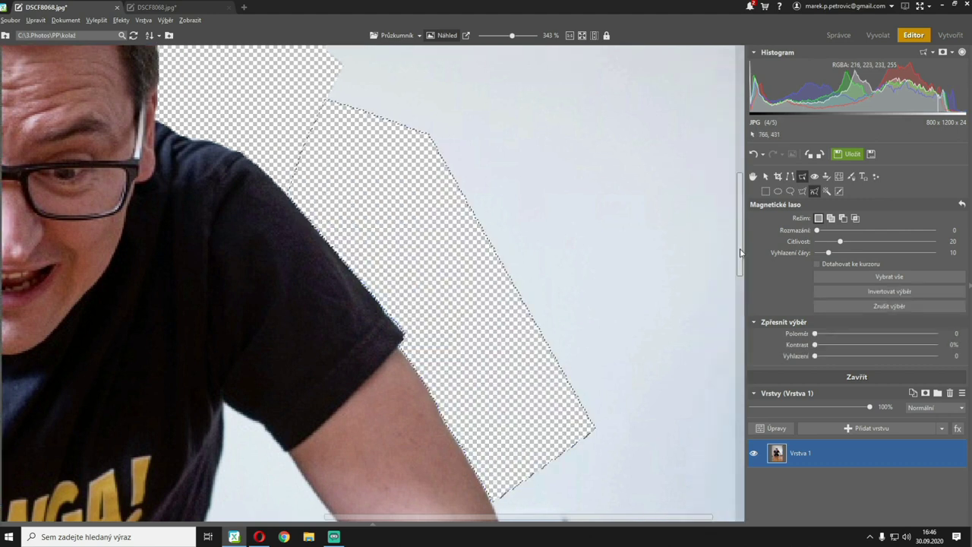
- Select the wall area with the power socket beside the tattooed forearm and delete it
left_click_drag(741, 253, 741, 338)
left_click(497, 143)
left_click(486, 429)
double_click(593, 62)
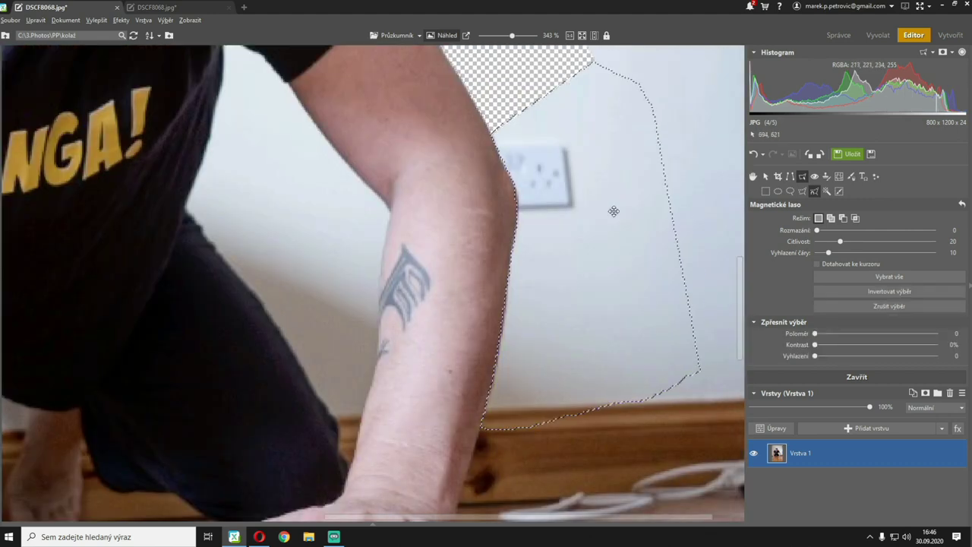
key("Delete")
- Trace the wrist and outer fingers of the tattooed arm's hand with the Magnetic Lasso and delete the adjoining floor
scroll(614, 211, "down", 3)
left_click(480, 186)
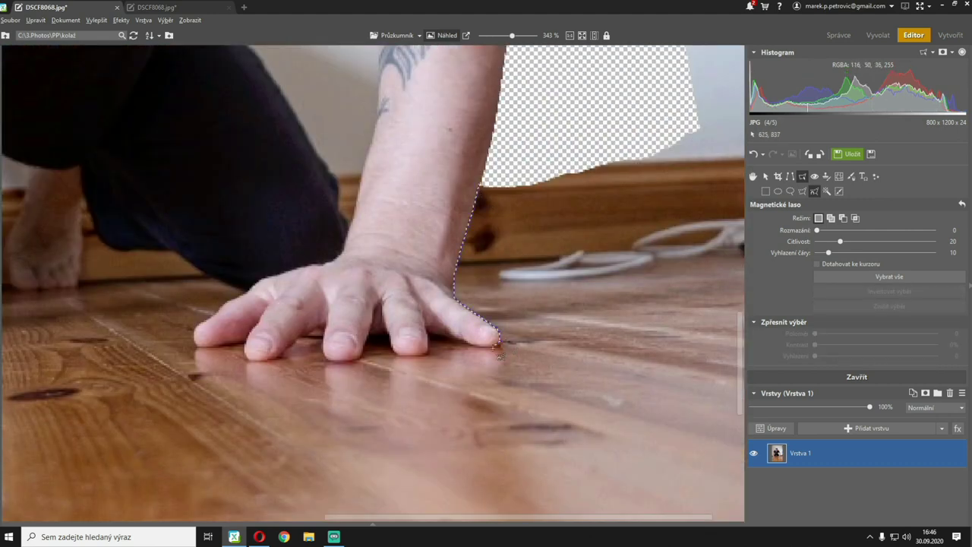
scroll(445, 338, "up", 3)
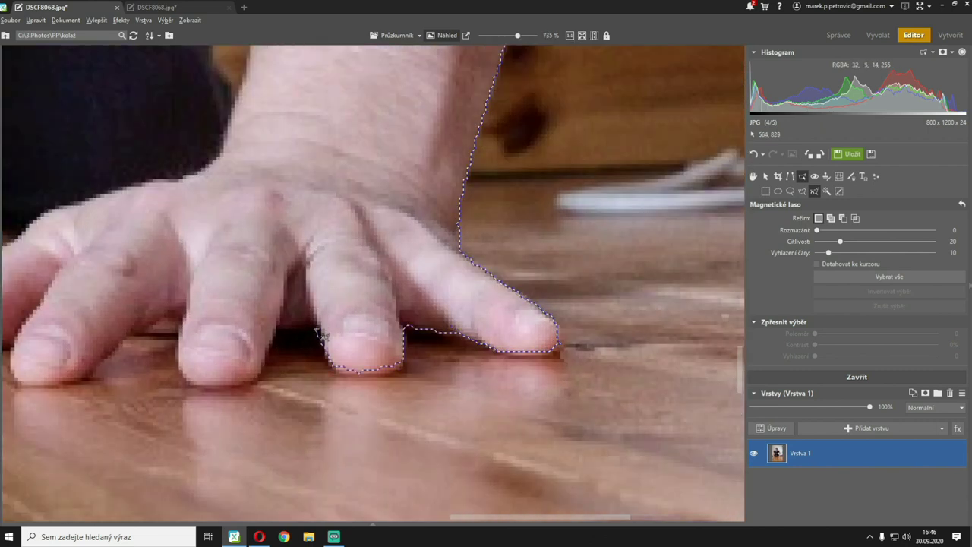
scroll(89, 384, "down", 5)
double_click(676, 457)
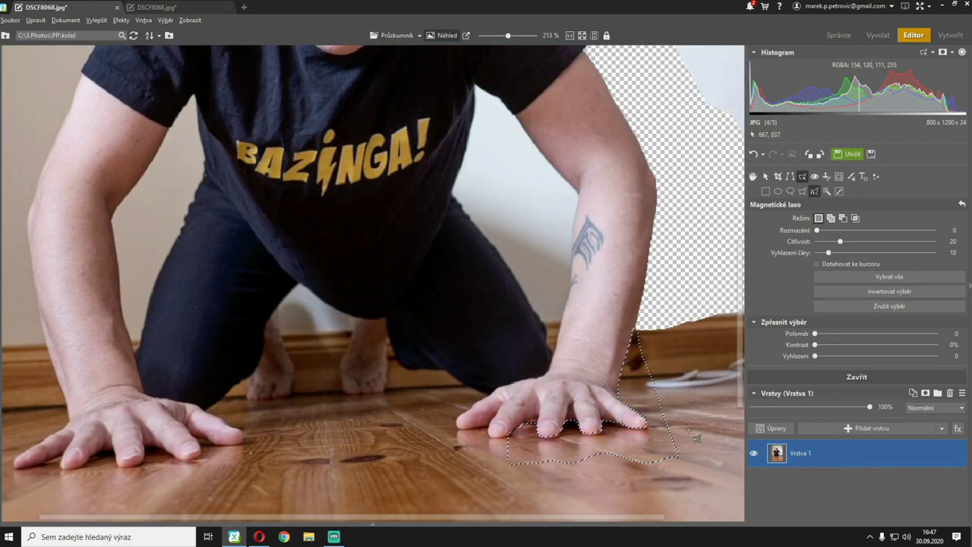
key("Delete")
- Trace the remaining fingers and thumb of the same hand up to the knee and delete the floor around them
scroll(495, 438, "up", 4)
left_click(509, 436)
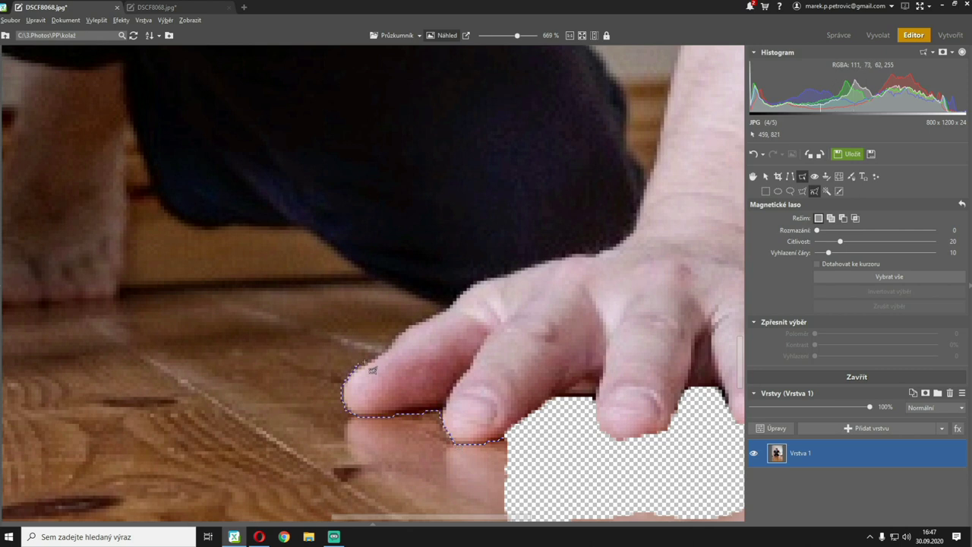
double_click(507, 490)
key("Delete")
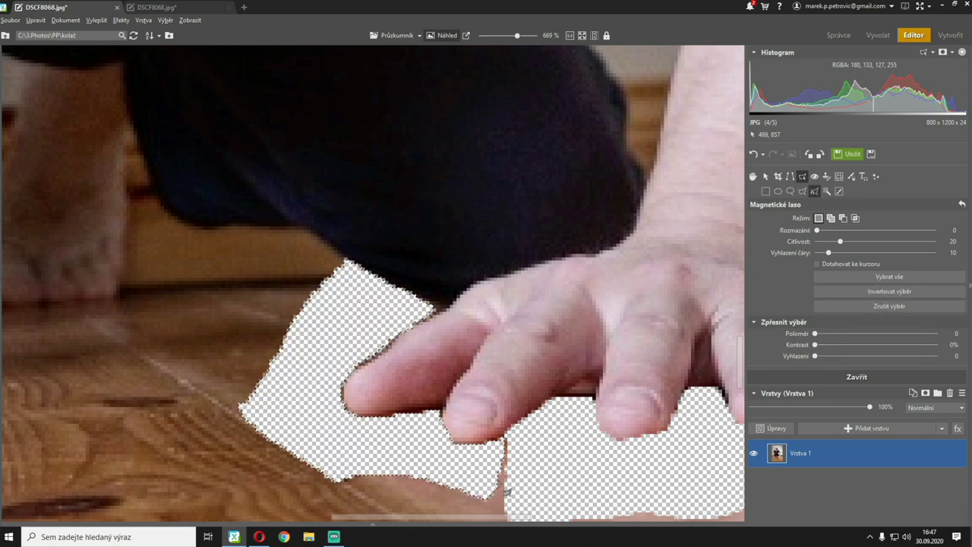
- Select the skirting board area at the photo's right edge and the large lower floor area, and delete them
scroll(507, 491, "down", 6)
scroll(683, 351, "up", 3)
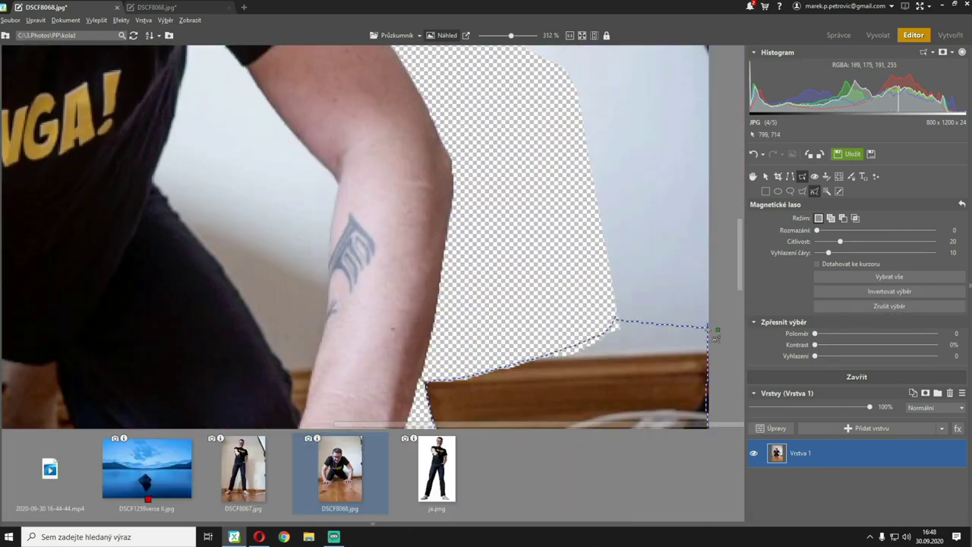
scroll(715, 338, "down", 3)
left_click(635, 196)
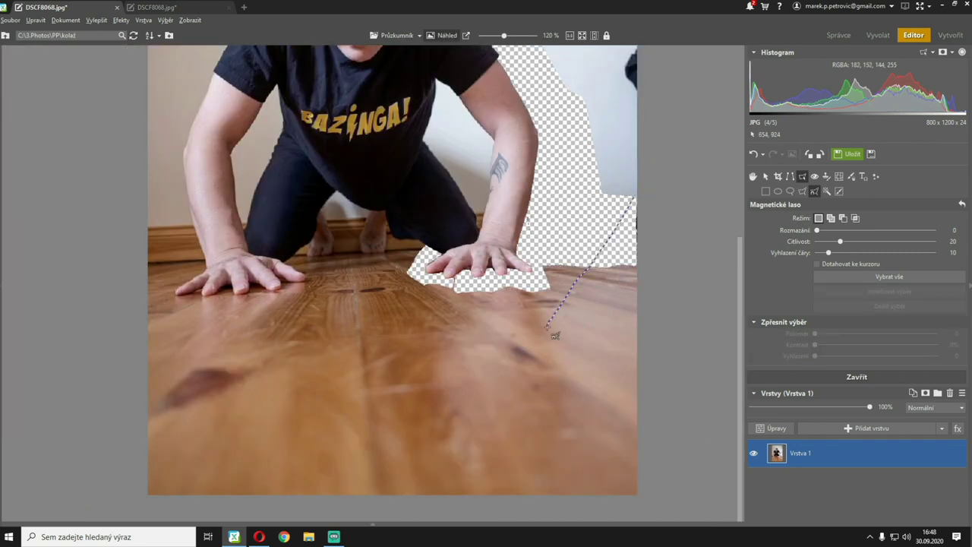
double_click(402, 257)
key("Delete")
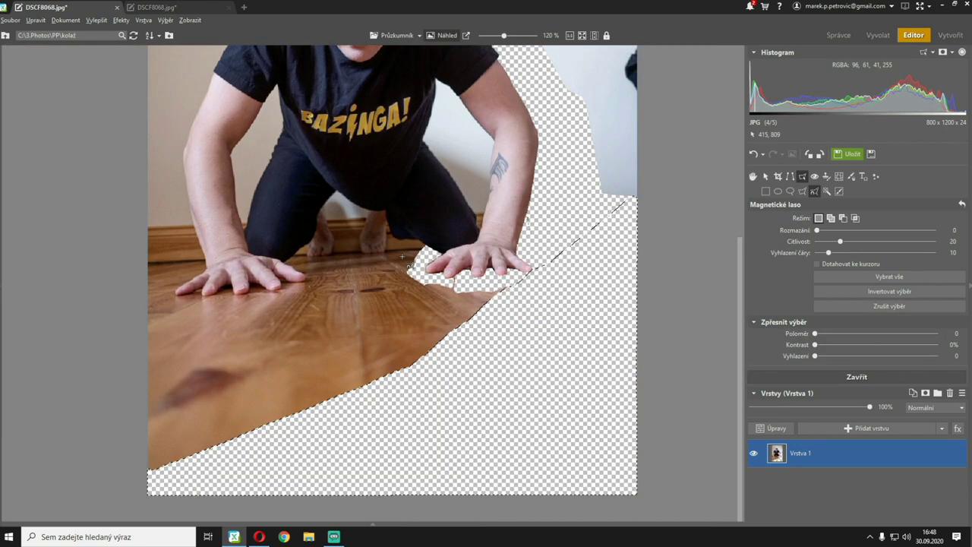
left_click(479, 224)
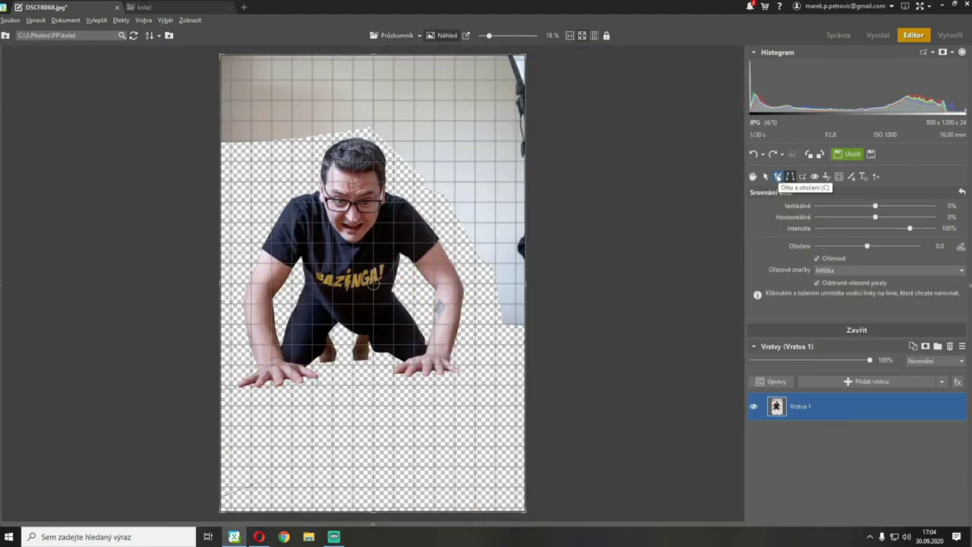
- Crop the photo in free ratio to 738 x 843 pixels, trimming the top, bottom and right edge
left_click(777, 176)
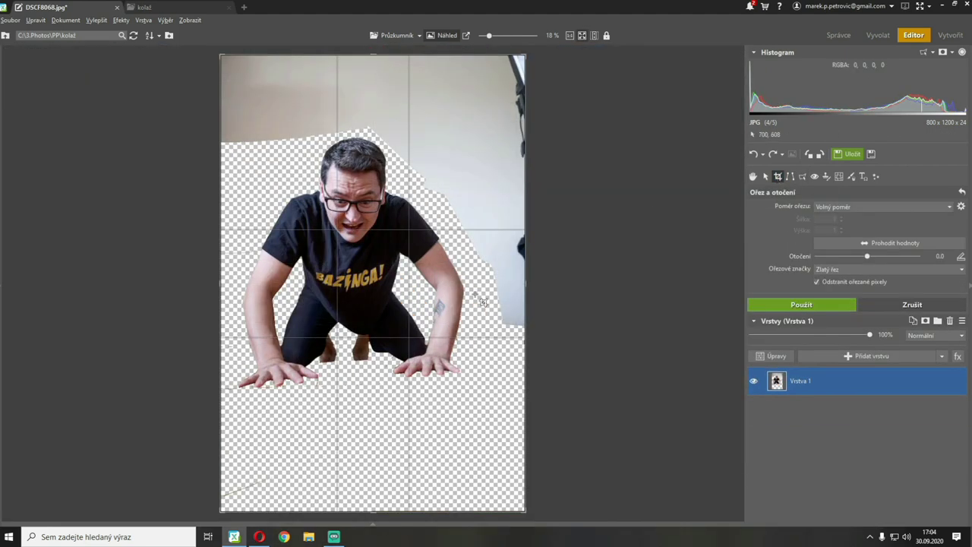
left_click_drag(373, 511, 373, 429)
left_click_drag(370, 52, 364, 108)
left_click_drag(522, 270, 501, 271)
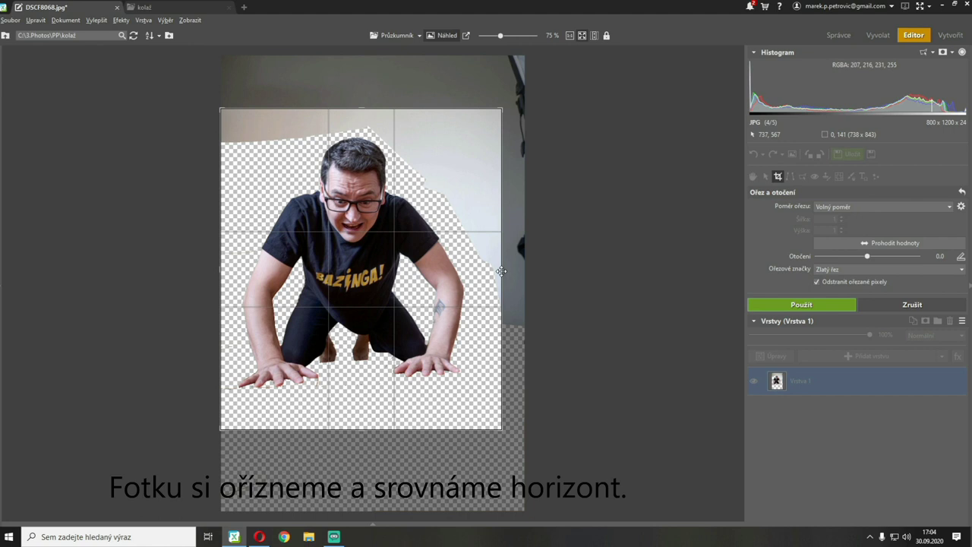
left_click(802, 303)
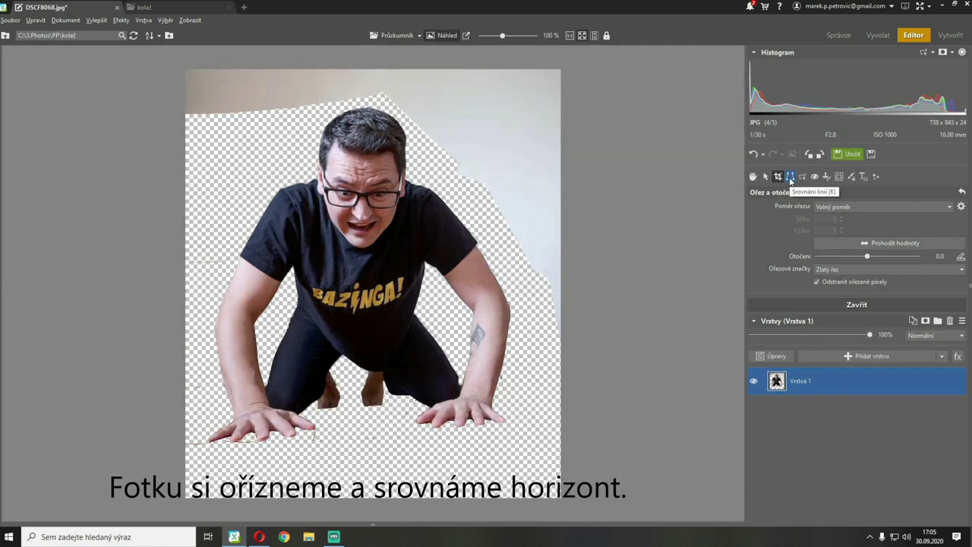
- Straighten the photo with a horizontal guide line drawn between the man's two hands, rotating it by 3.3
left_click(791, 177)
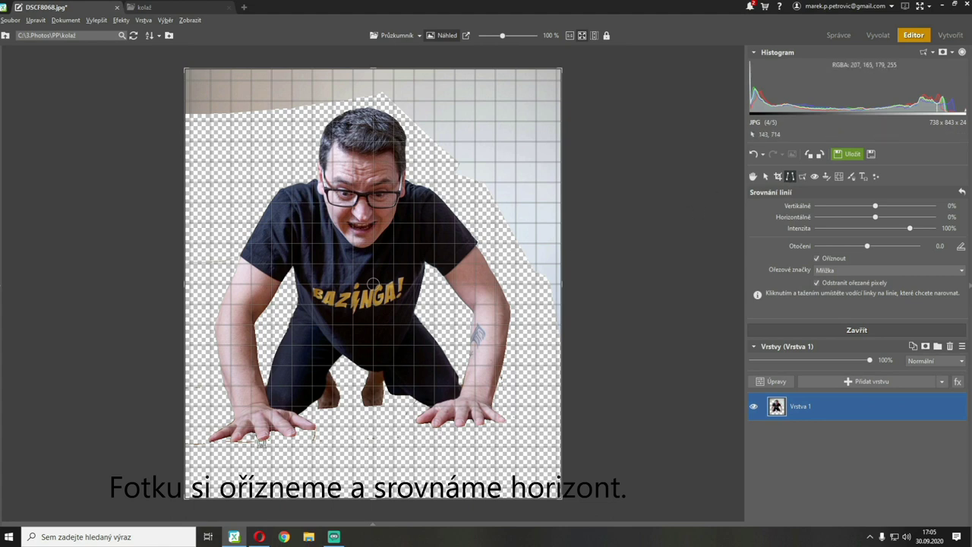
left_click_drag(209, 439, 514, 430)
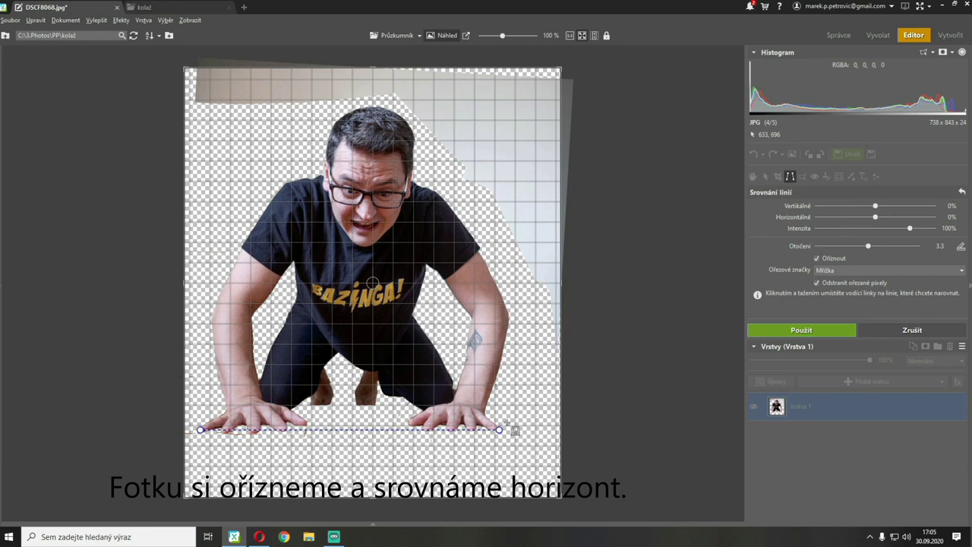
left_click(801, 330)
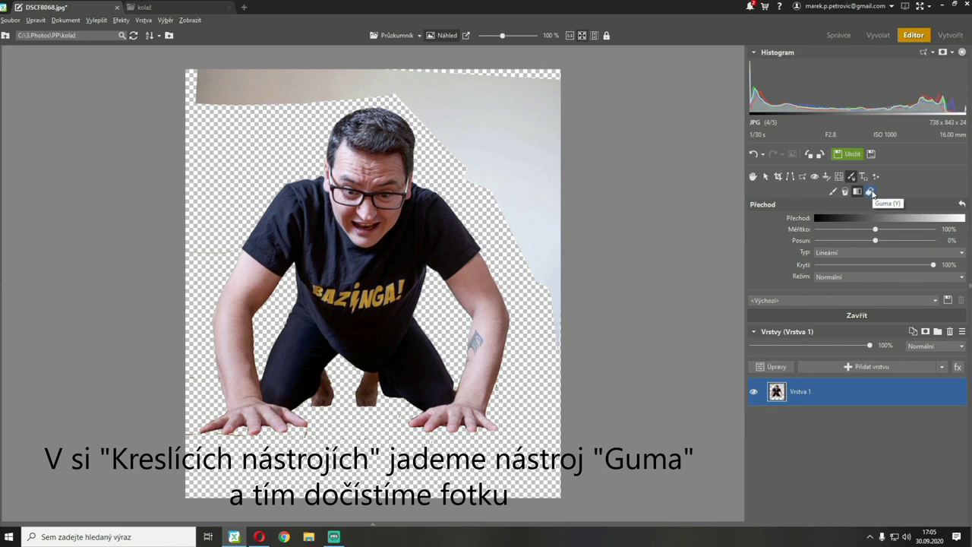
- Reduce the Eraser diameter to 179 and erase leftover wall around the man's head and shoulder
left_click(871, 192)
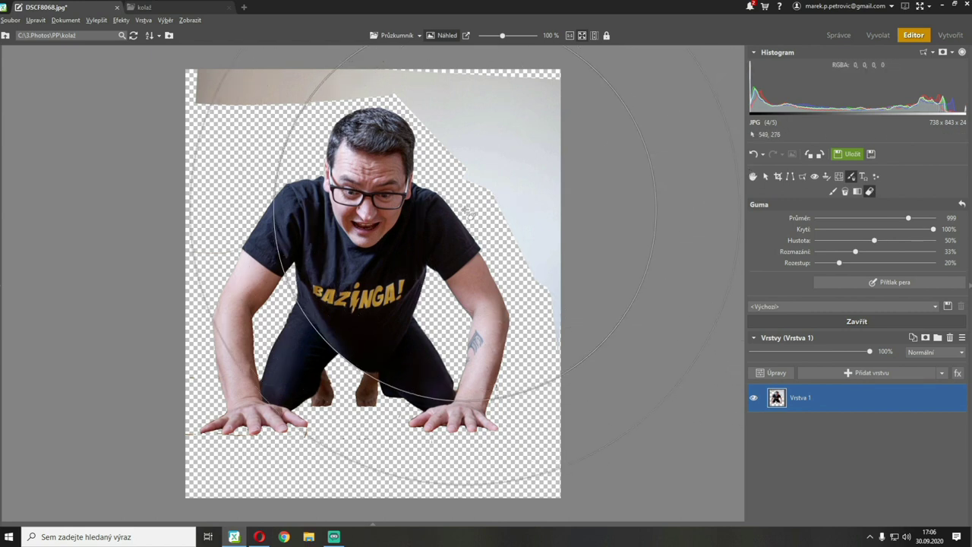
scroll(468, 214, "down", 2)
scroll(468, 215, "down", 10)
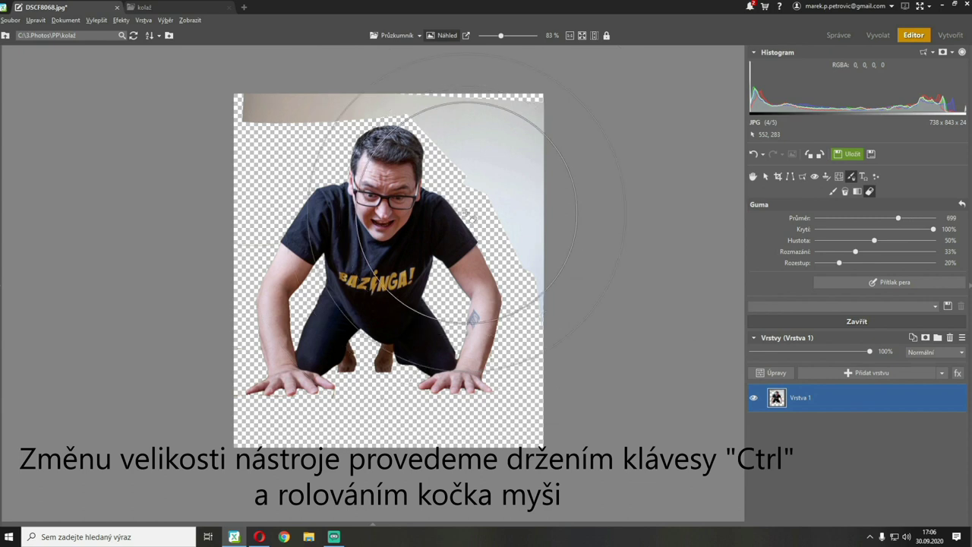
scroll(483, 203, "down", 8)
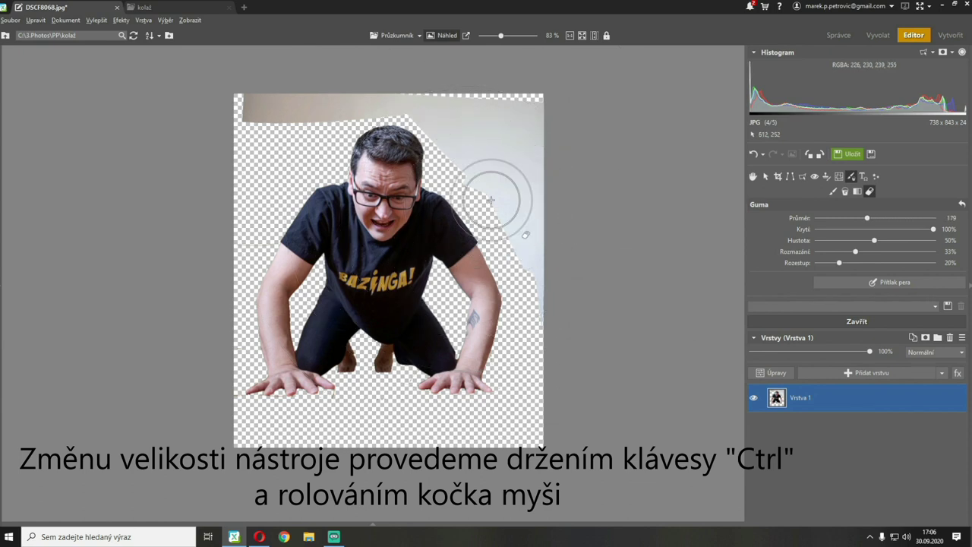
mouse_move(489, 185)
left_mouse_down()
mouse_move(509, 211)
mouse_move(544, 352)
mouse_move(504, 100)
mouse_move(381, 91)
mouse_move(261, 100)
mouse_move(225, 121)
mouse_move(385, 101)
mouse_move(411, 112)
left_mouse_up()
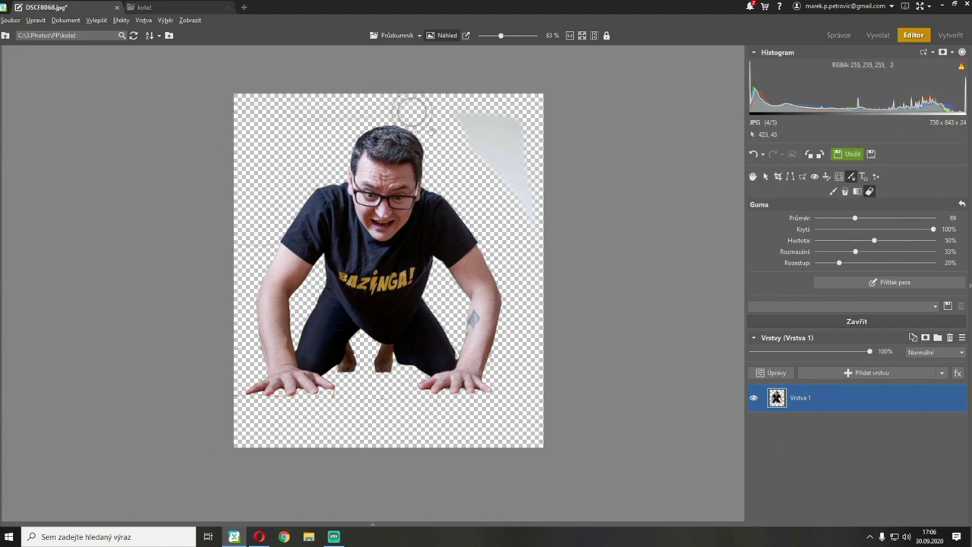
- Reduce the Eraser diameter to 9 and clean the leftover background along the man's outline and below his fingers
scroll(256, 243, "up", 5)
key("bracketleft")
key("bracketleft")
key("bracketleft")
key("bracketleft")
left_click_drag(355, 164, 347, 163)
left_click_drag(342, 328, 706, 341)
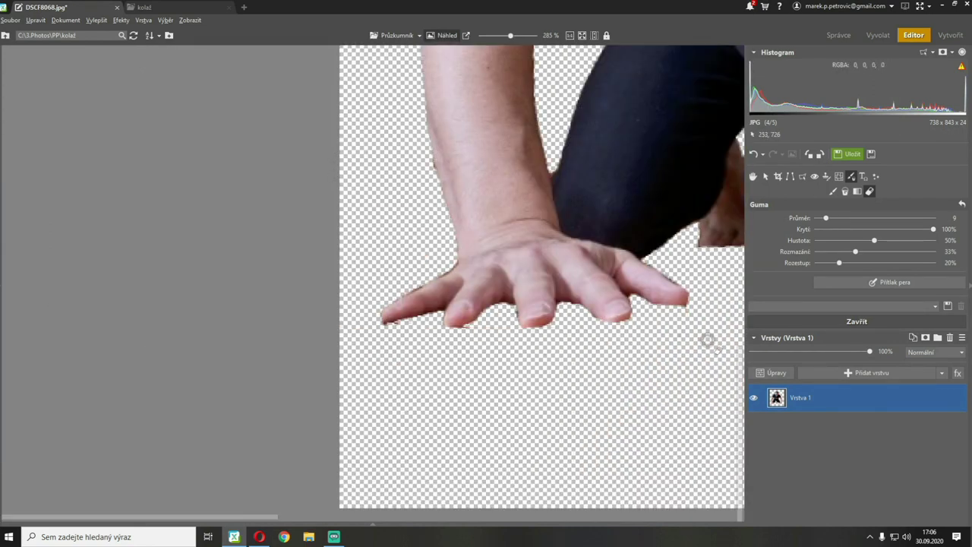
scroll(706, 341, "down", 4)
- Crop the cutout in free ratio to 661 x 685 pixels, trimming empty space above, below and to the right of the man
left_click(777, 176)
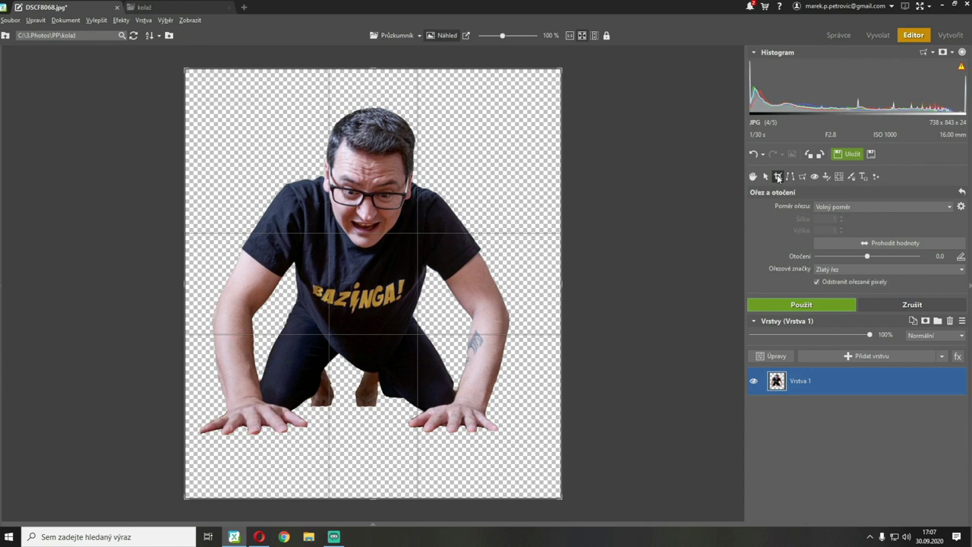
left_click_drag(373, 68, 372, 100)
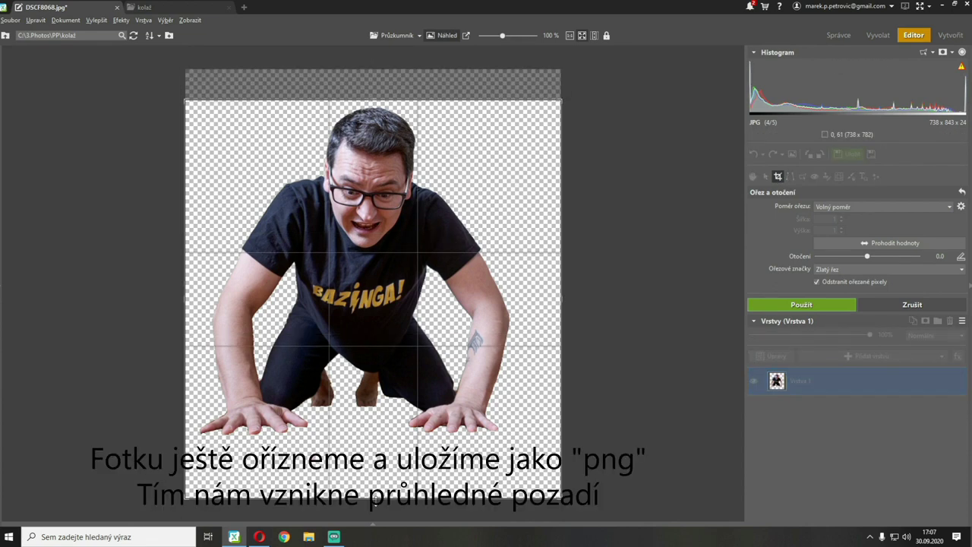
left_click_drag(374, 500, 376, 448)
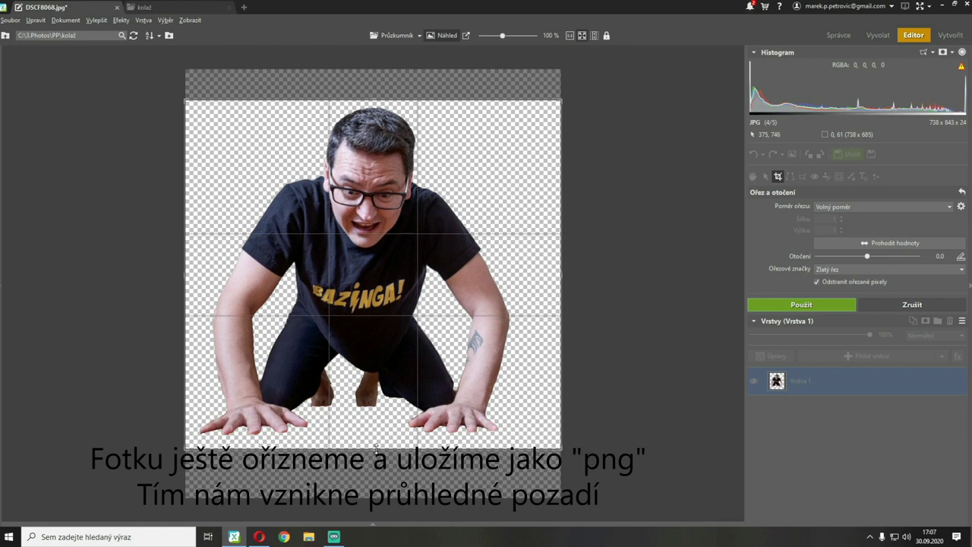
left_click_drag(560, 276, 522, 277)
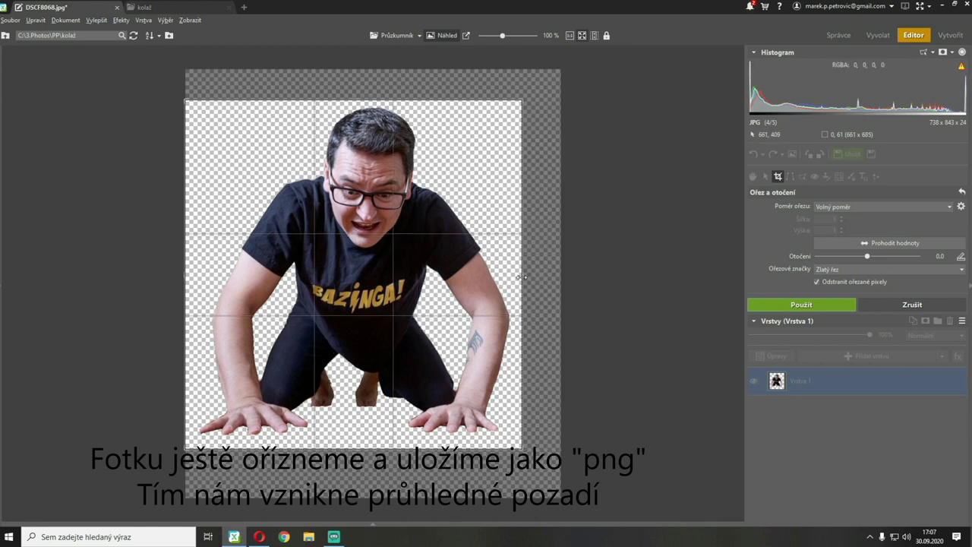
left_click(810, 304)
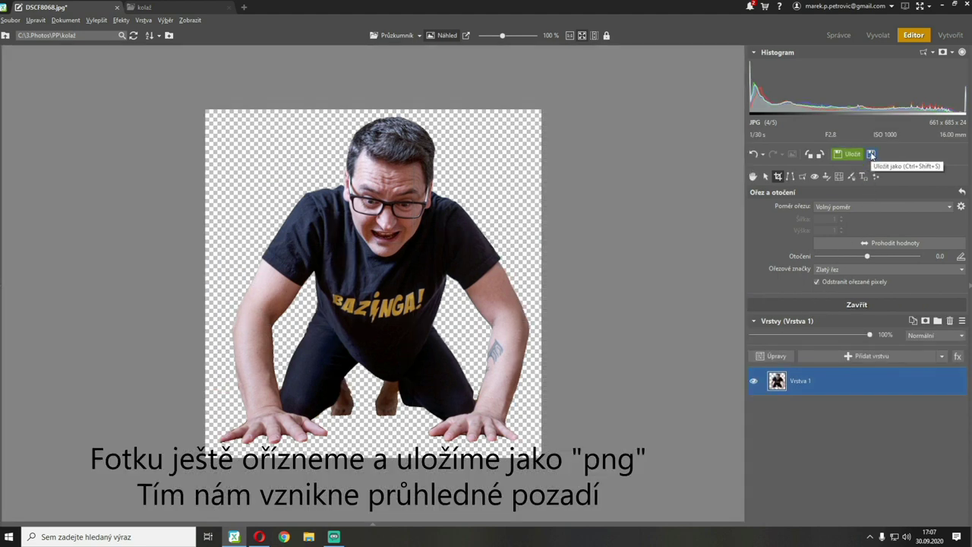
- Save the cropped cutout as a Portable Network Graphics file named ja2 in the kolaž folder, keeping its transparency
left_click(871, 154)
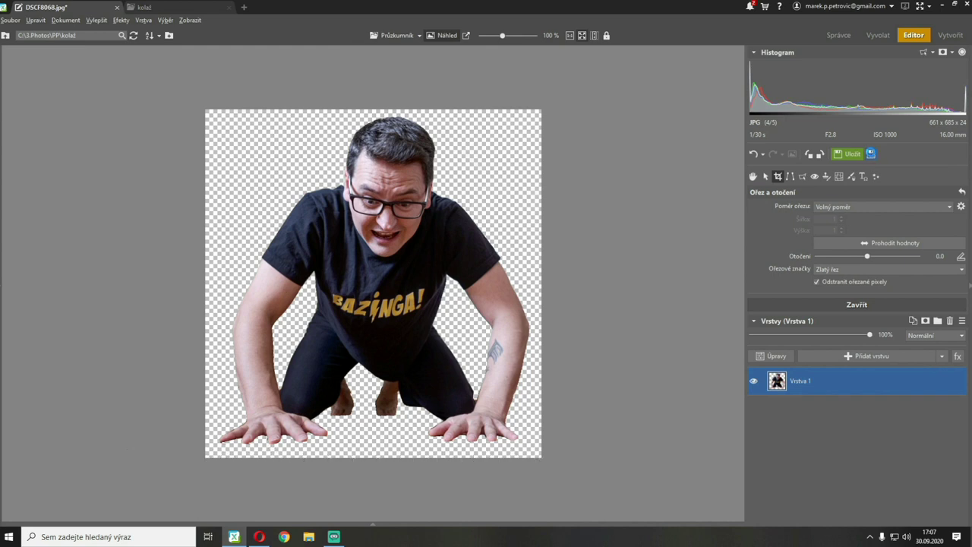
left_click(222, 421)
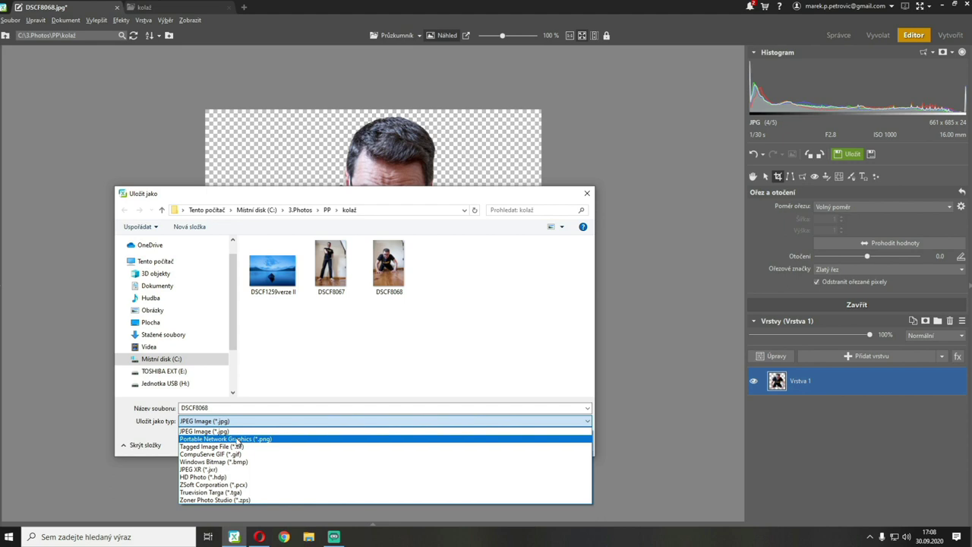
left_click(238, 438)
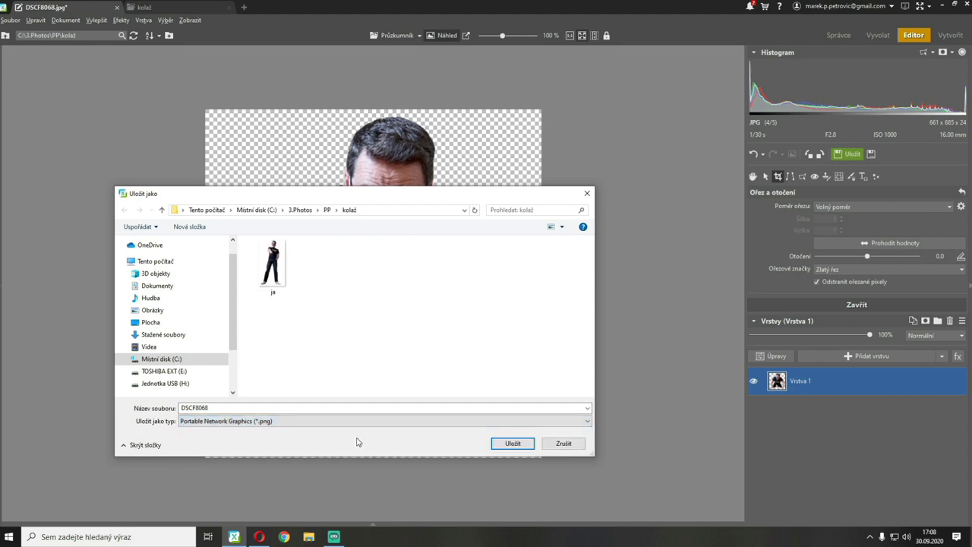
left_click_drag(391, 408, 166, 414)
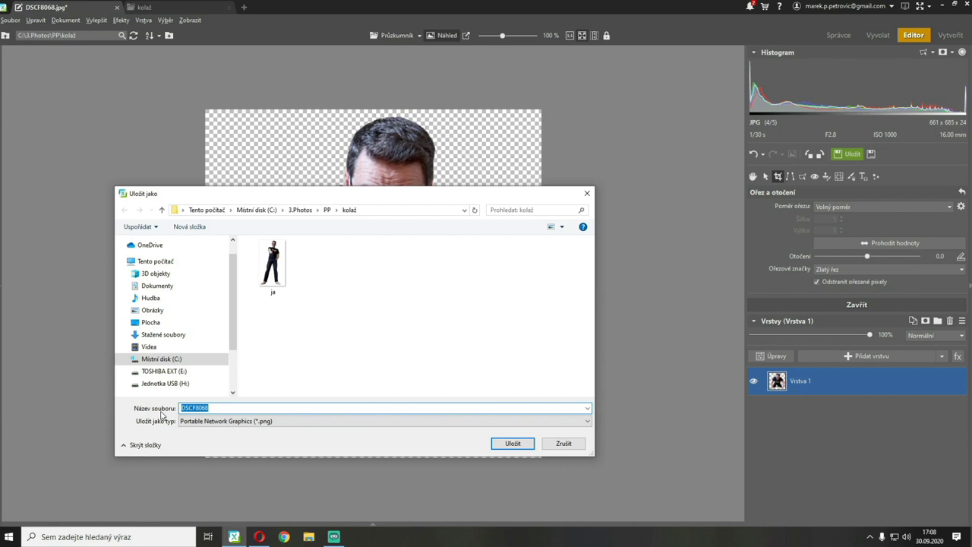
type("ja")
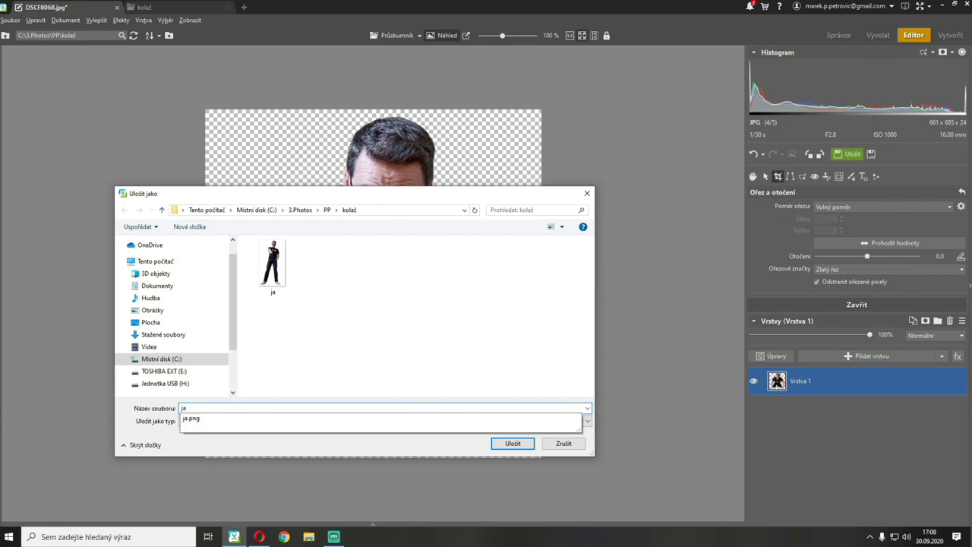
type("2")
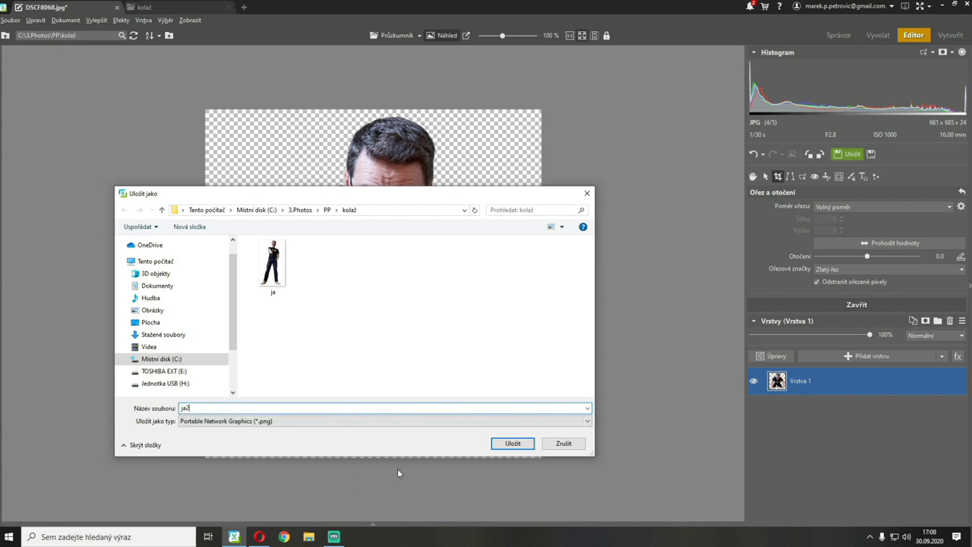
left_click(514, 444)
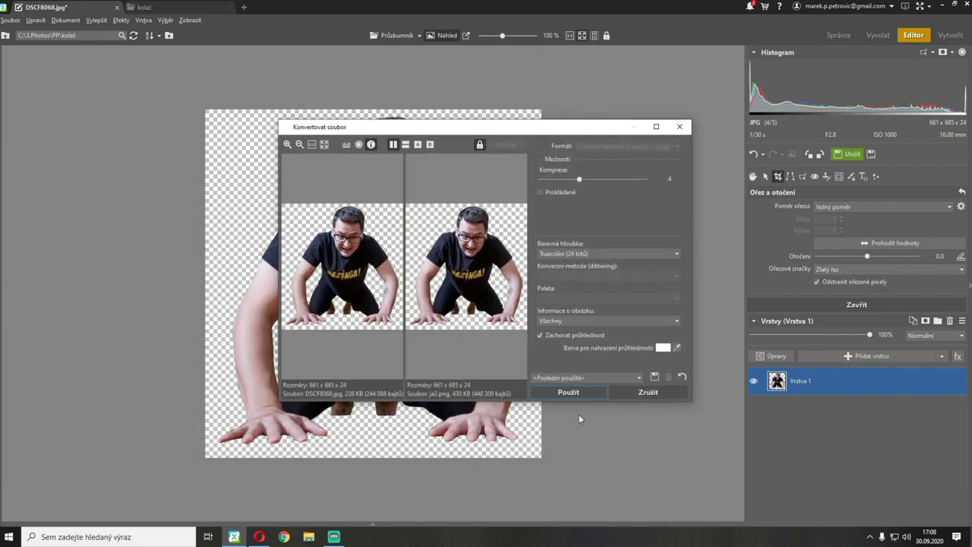
left_click(596, 396)
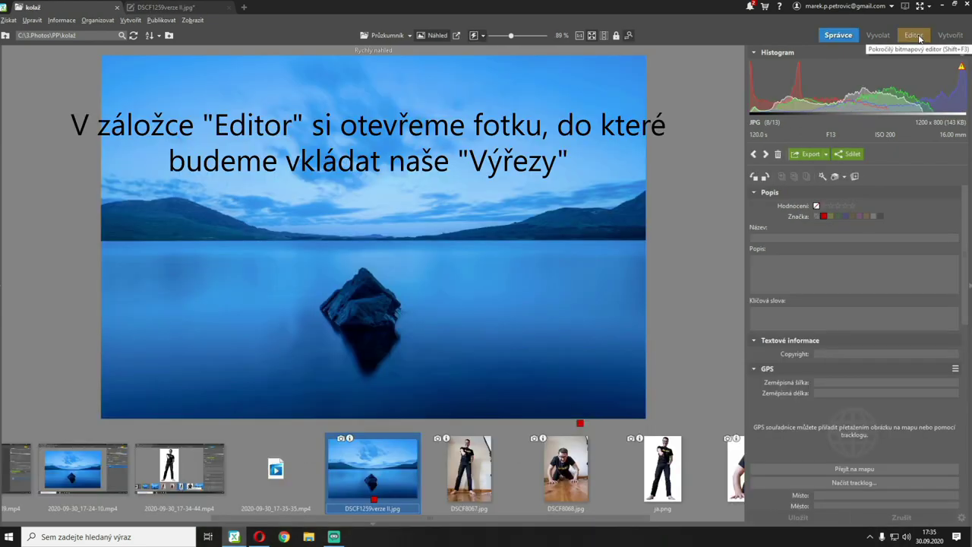
- Open DSCF1259verze II.jpg in the Editor and insert the file ja as a new layer above the lake photo
left_click(917, 36)
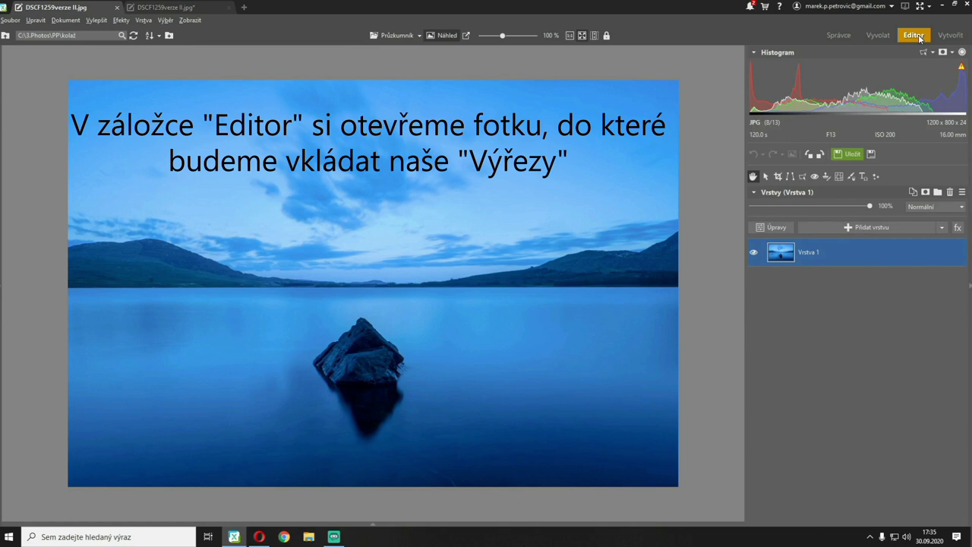
left_click(942, 228)
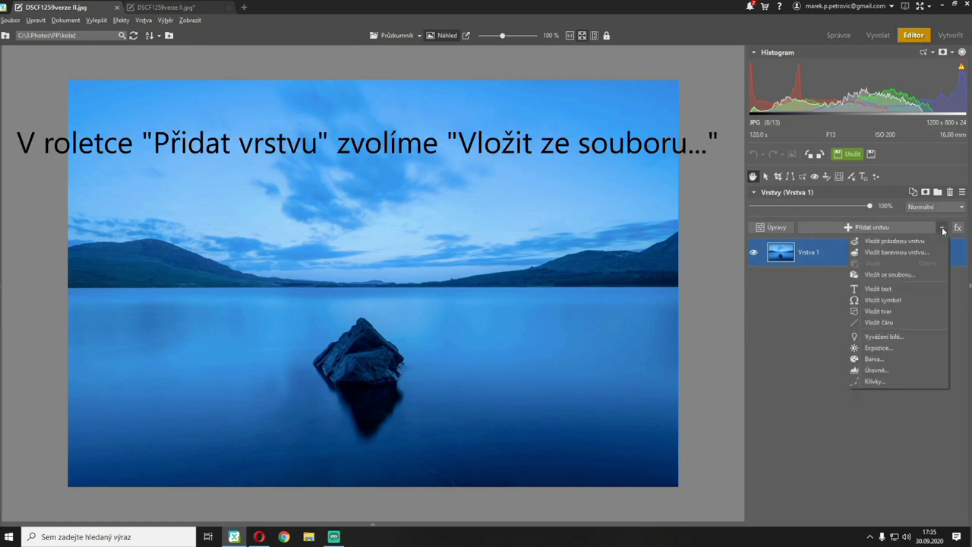
left_click(890, 275)
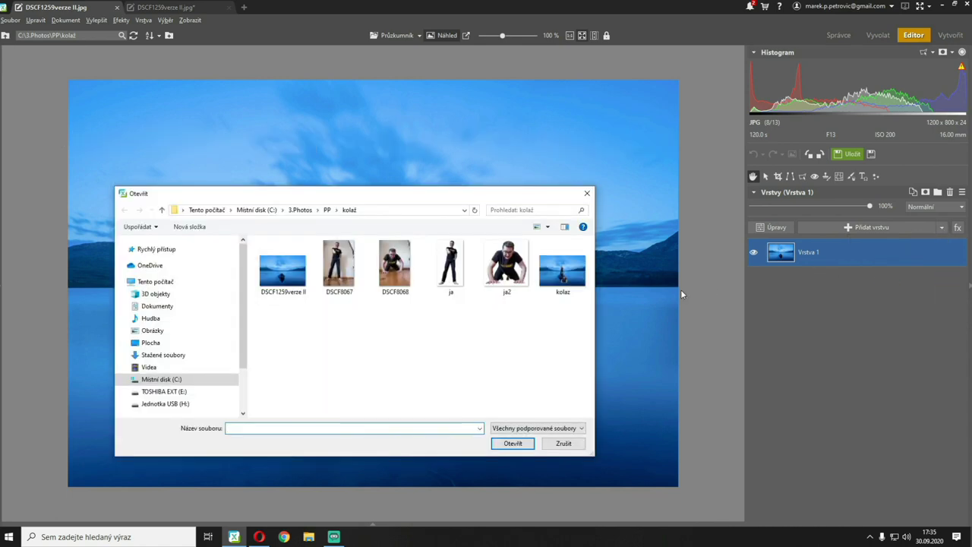
left_click(455, 262)
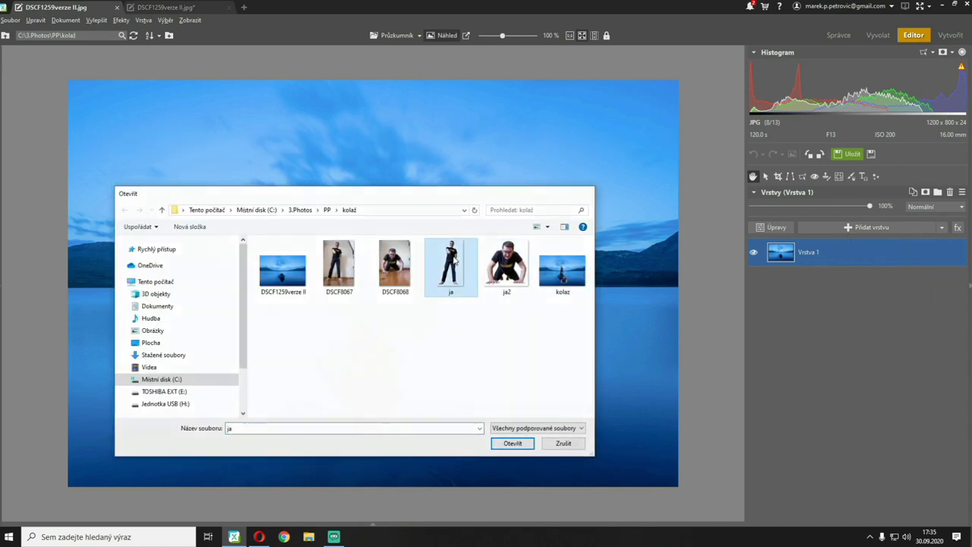
double_click(455, 262)
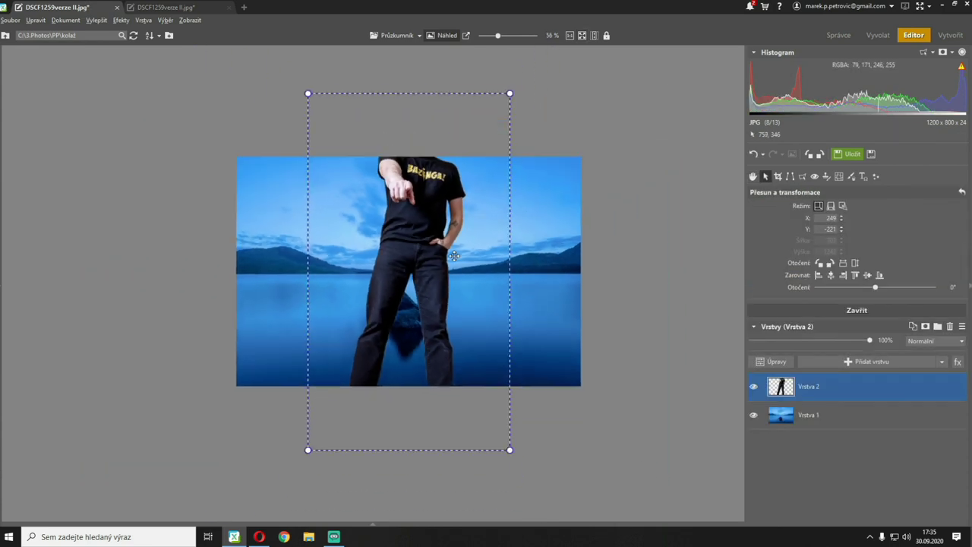
left_click_drag(518, 101, 514, 113)
left_click_drag(491, 139, 403, 276)
left_click_drag(364, 349, 423, 260)
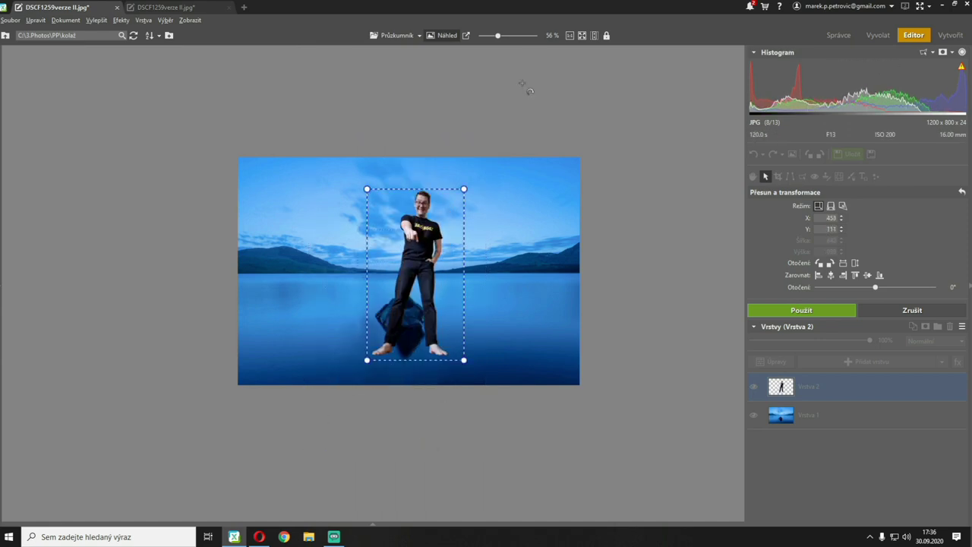
left_click(582, 36)
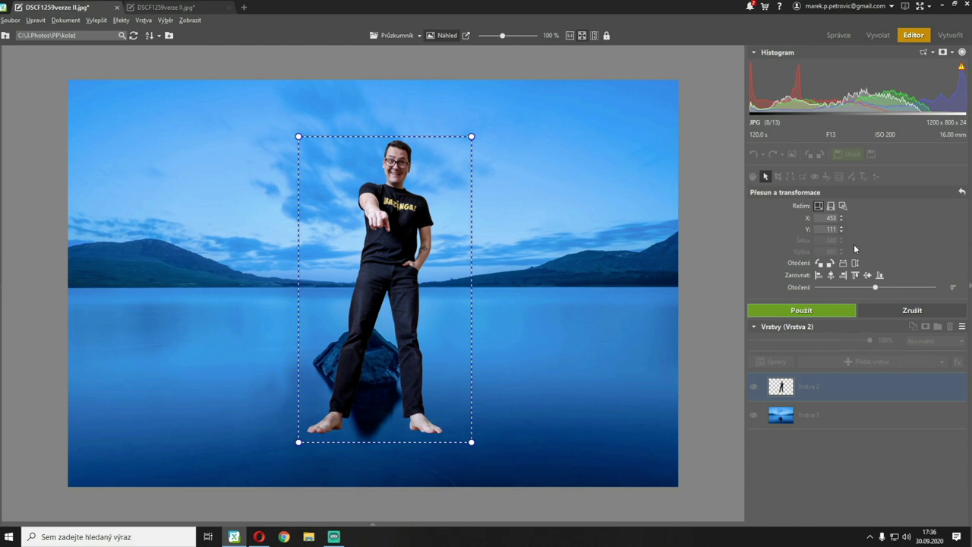
left_click_drag(379, 259, 192, 225)
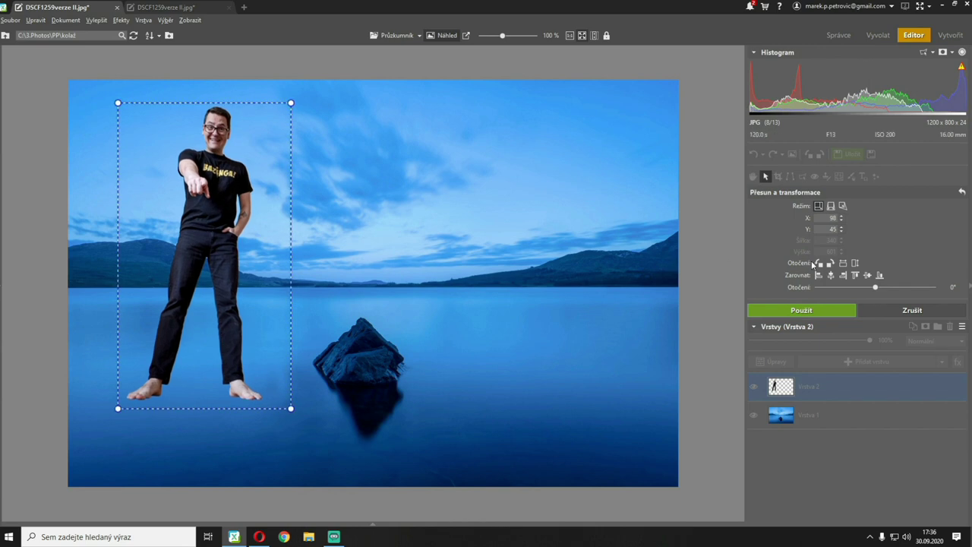
left_click(831, 264)
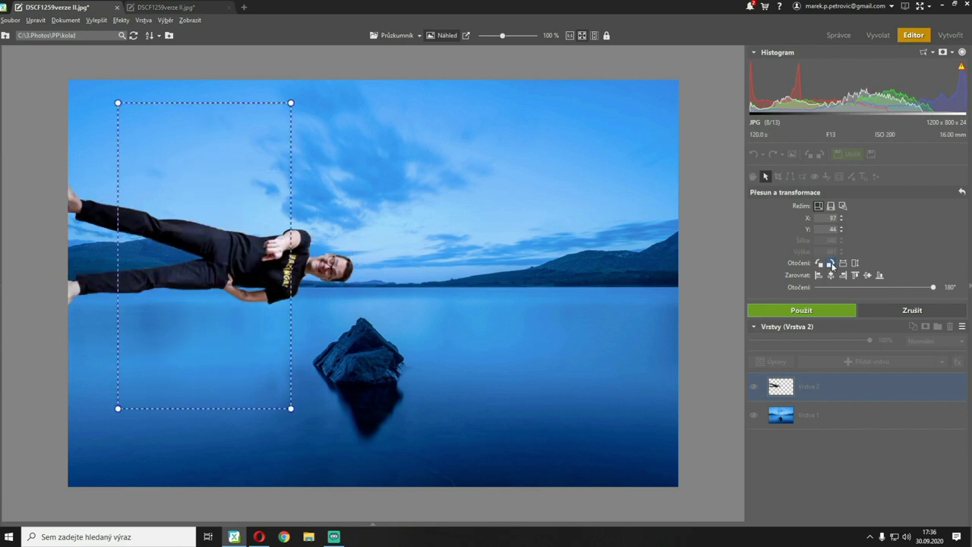
left_click(831, 263)
left_click(831, 264)
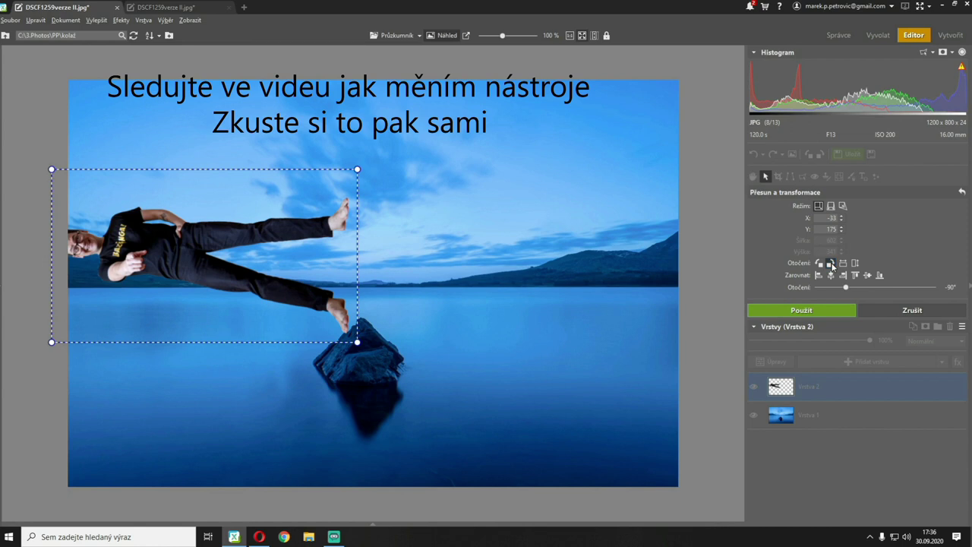
left_click(831, 264)
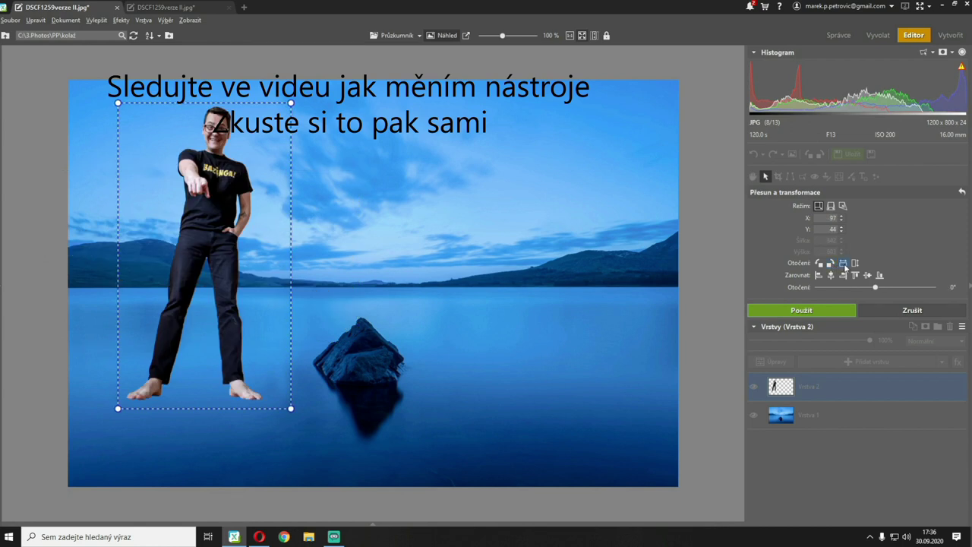
left_click(845, 266)
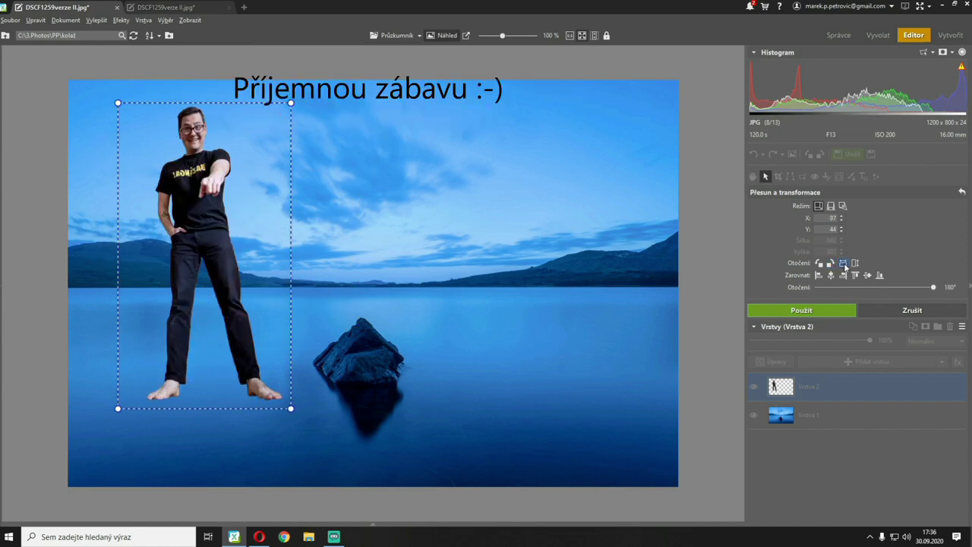
left_click(845, 266)
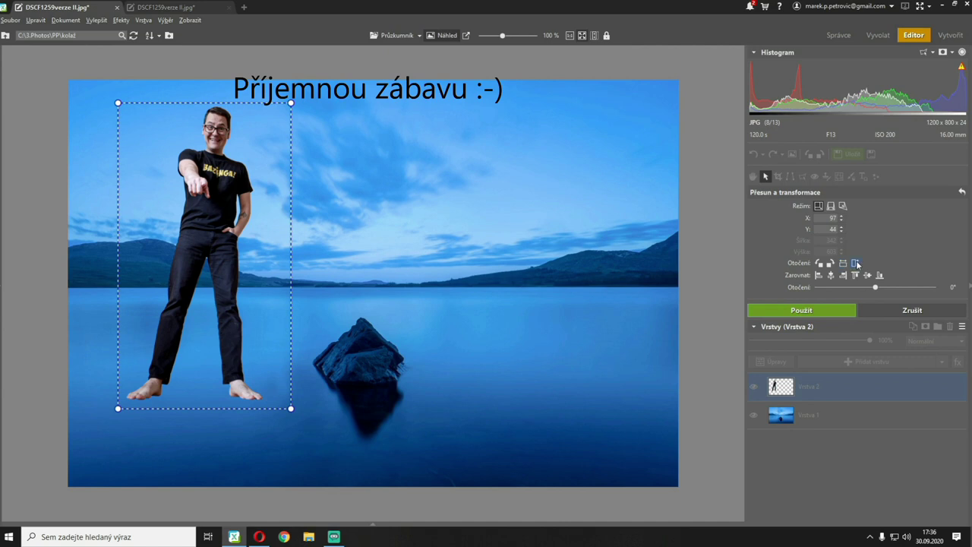
left_click(855, 263)
left_click(856, 263)
mouse_move(876, 289)
left_mouse_down()
mouse_move(884, 291)
mouse_move(874, 293)
left_mouse_up()
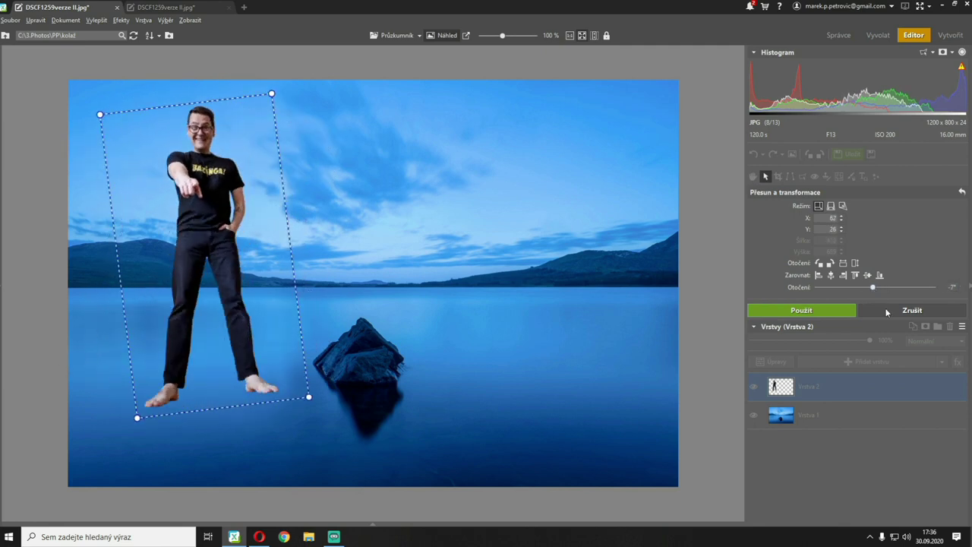
left_click(886, 310)
- Scale the standing man's layer down and place him with his feet on top of the rock in the lake
scroll(530, 217, "down", 4)
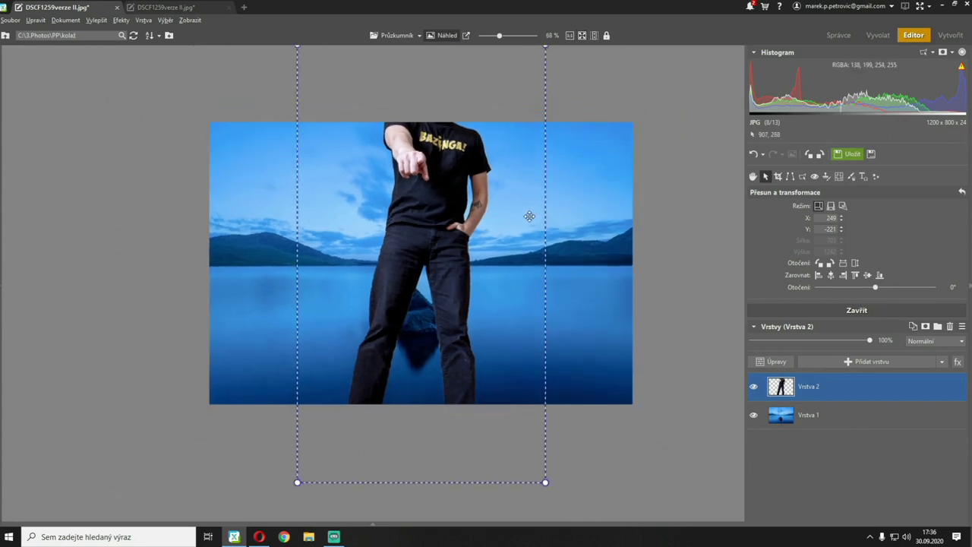
left_click_drag(544, 79, 453, 270)
left_click_drag(391, 311, 333, 224)
left_click(590, 36)
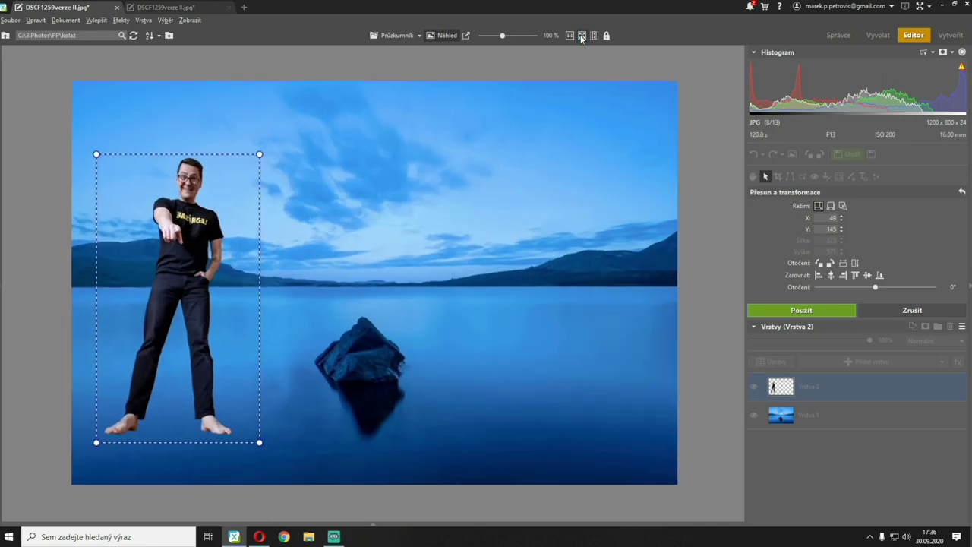
left_click_drag(173, 290, 376, 248)
left_click_drag(458, 113, 388, 254)
left_click_drag(333, 334, 368, 292)
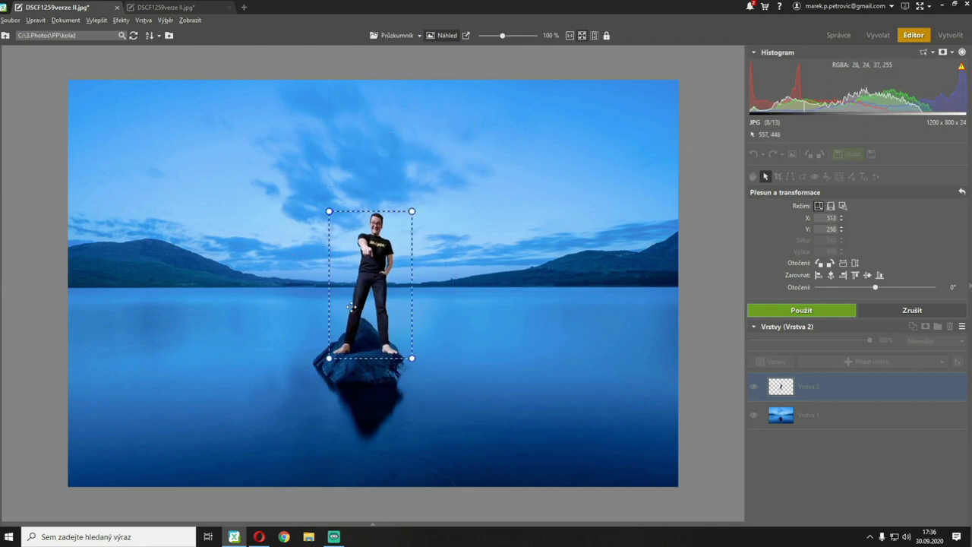
- Rotate the standing man by -4° to fit the rock, fine-tune his position at X 495, Y 256 and apply the transformation
left_click_drag(331, 381, 335, 383)
left_click_drag(355, 320, 352, 323)
left_click_drag(335, 381, 332, 384)
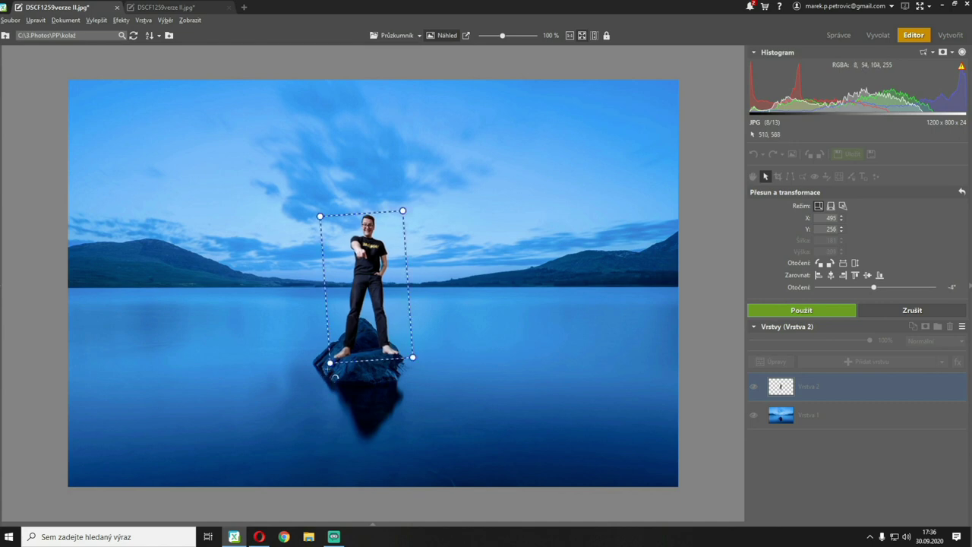
left_click(809, 310)
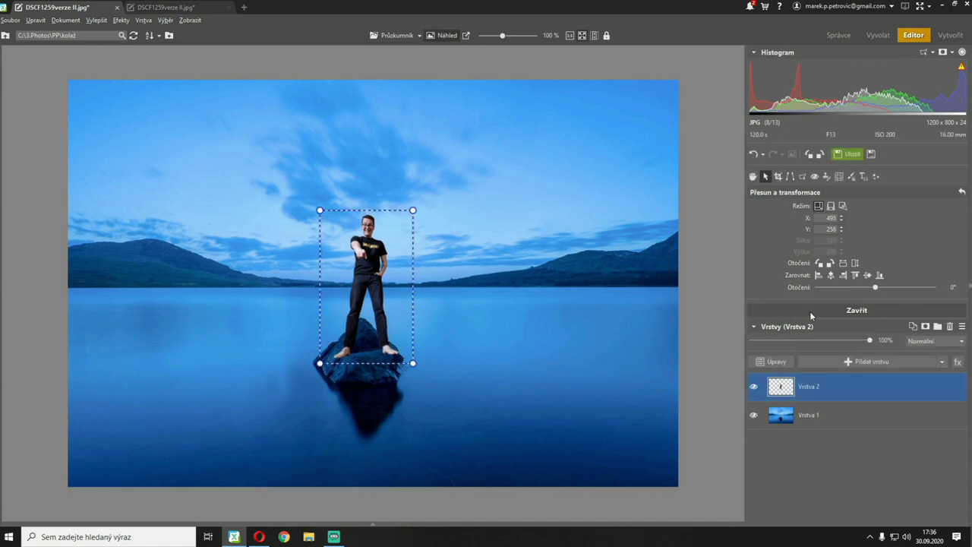
left_click(872, 311)
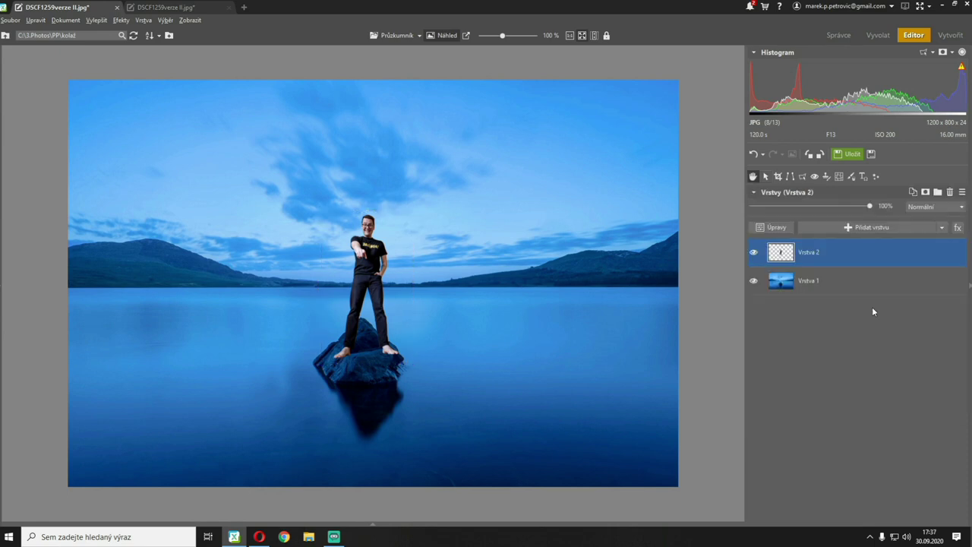
- Insert the file ja2 from the kolaž folder as a new layer above the standing man
left_click(943, 227)
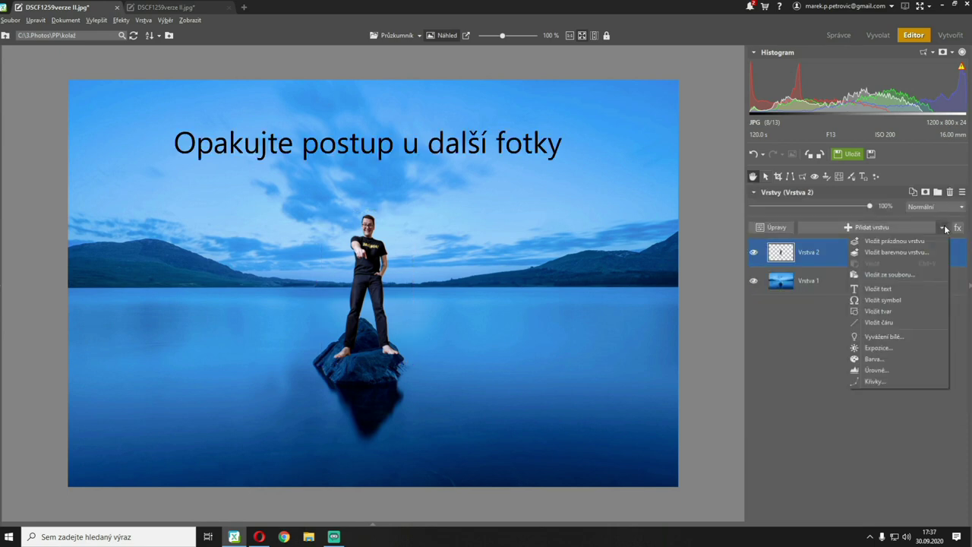
left_click(898, 277)
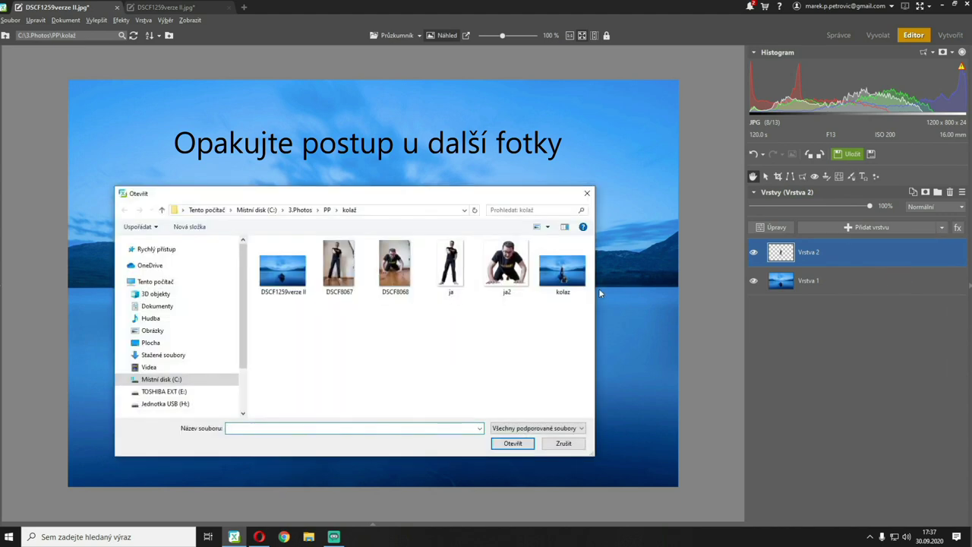
double_click(506, 265)
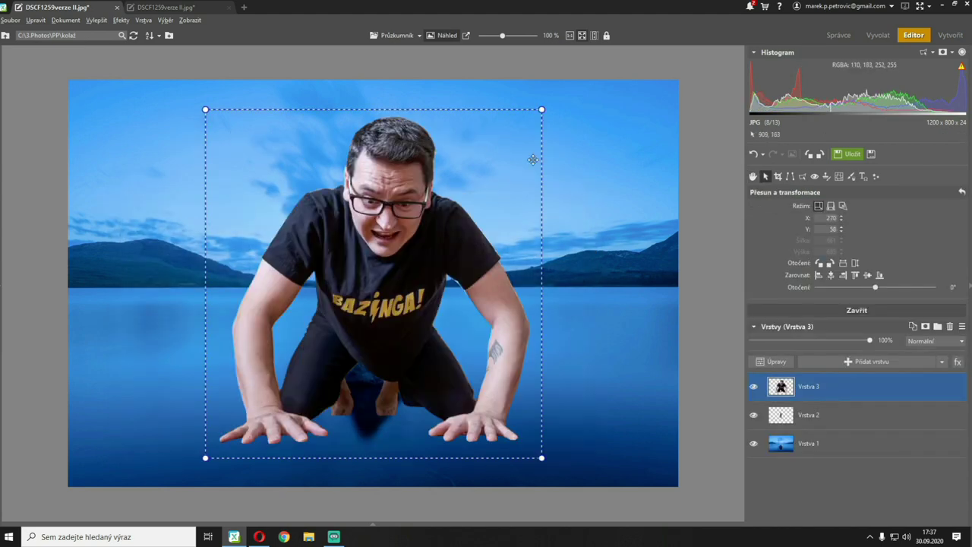
- Scale the crouching man's layer down, place him just below the rock at X 544, Y 573 and apply the transformation
left_click_drag(541, 110, 379, 348)
left_click_drag(278, 387, 417, 388)
left_click_drag(474, 338, 445, 363)
left_click_drag(400, 410, 392, 415)
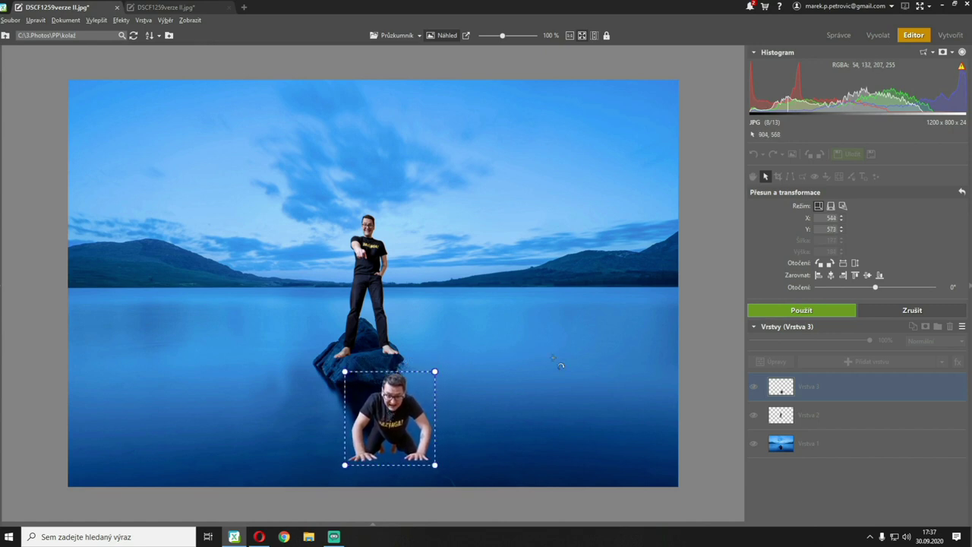
left_click(800, 310)
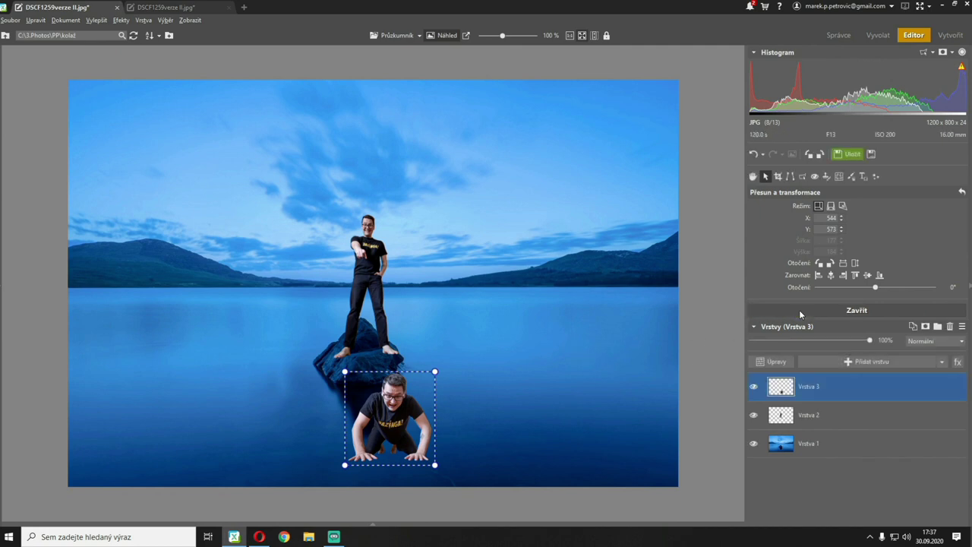
left_click(800, 310)
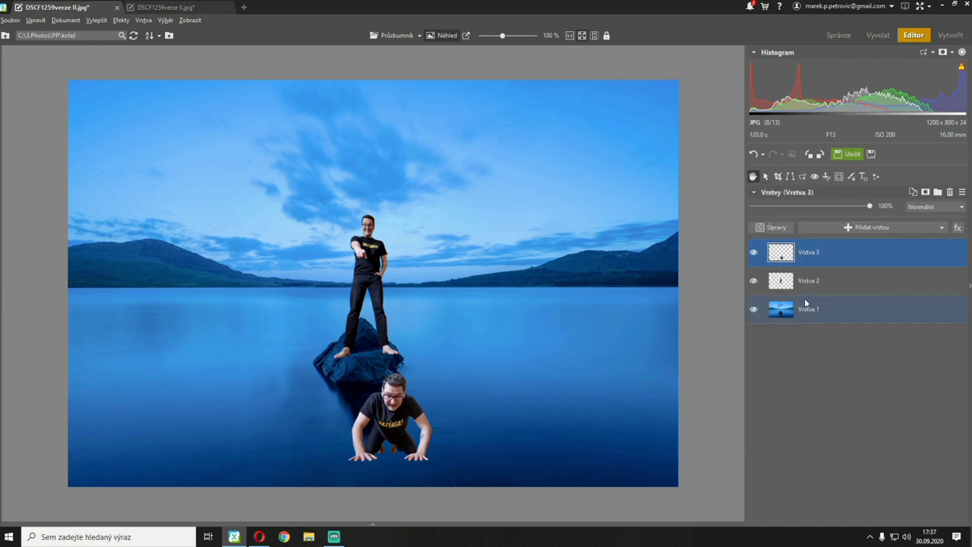
- Crop the collage to a 1:1 square of about 635 x 635 px framing both men and the rock
left_click(778, 176)
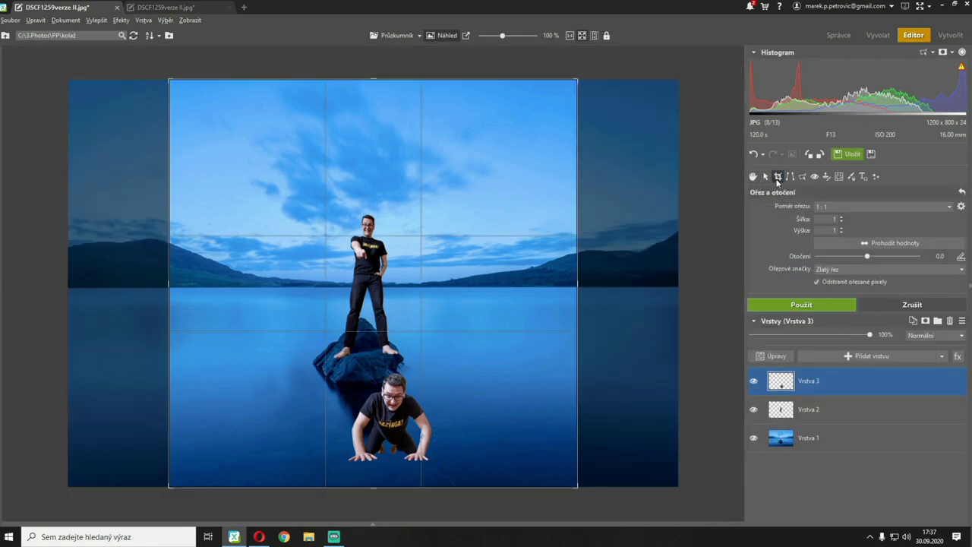
left_click(860, 206)
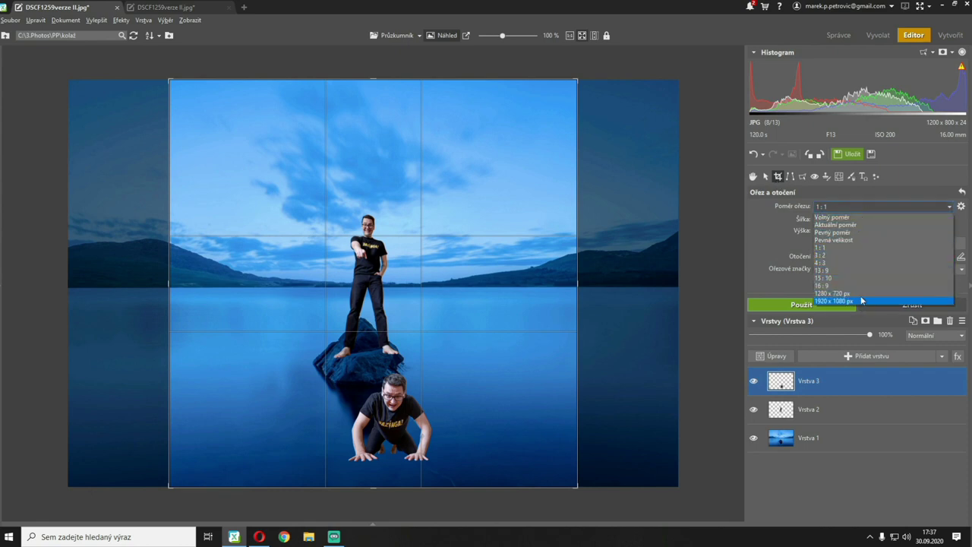
left_click(856, 250)
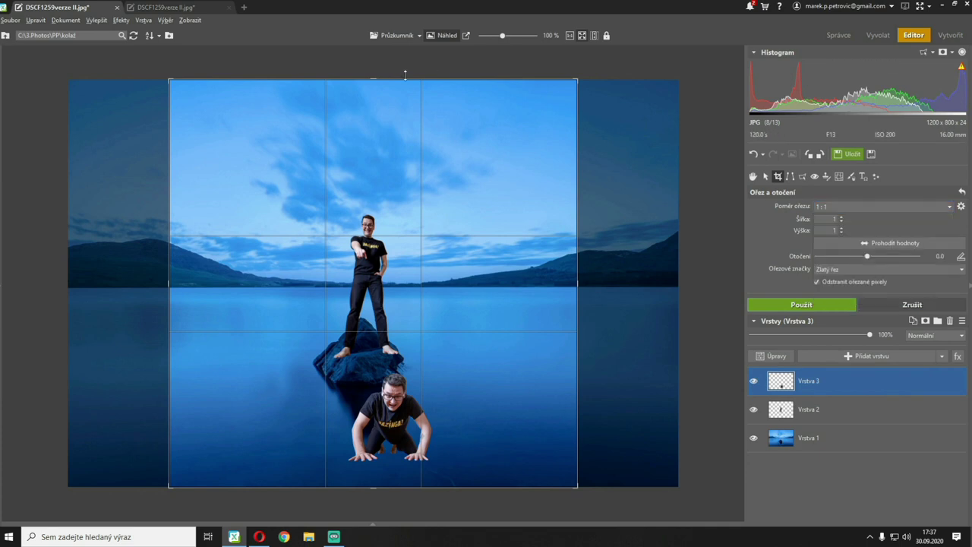
left_click_drag(372, 79, 366, 163)
left_click_drag(352, 221, 347, 220)
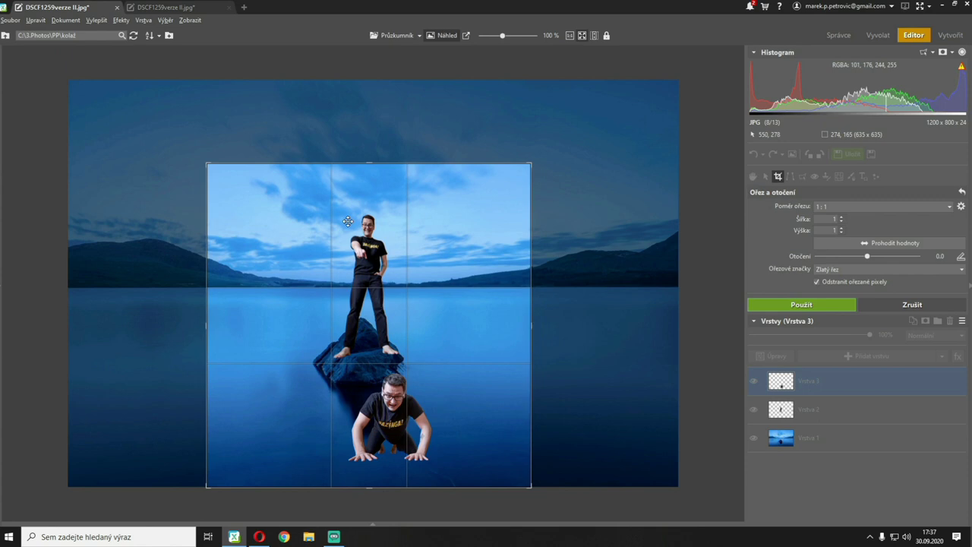
left_click(810, 306)
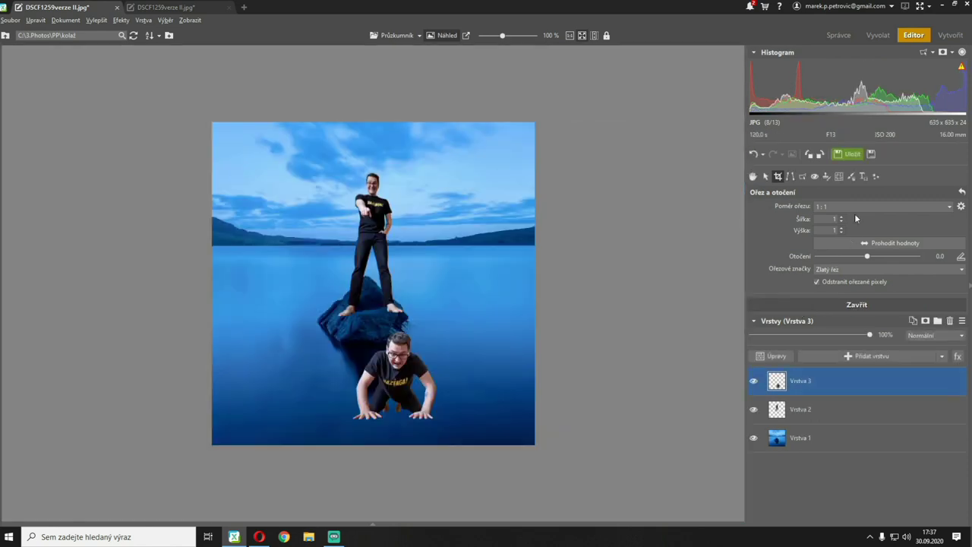
- Shift the crouching man's layer slightly up and to the right, and reposition the standing man's layer at X 220, Y 89
left_click(809, 386)
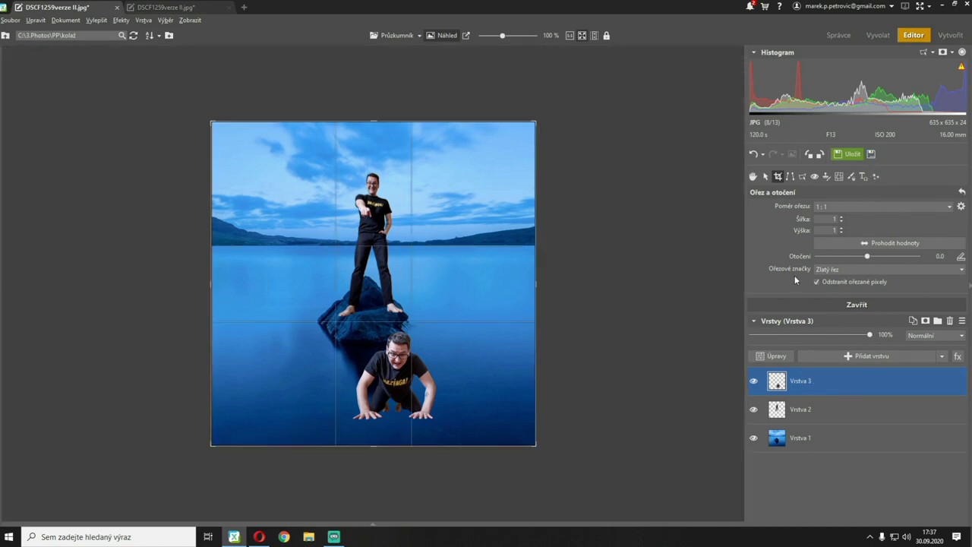
left_click(765, 177)
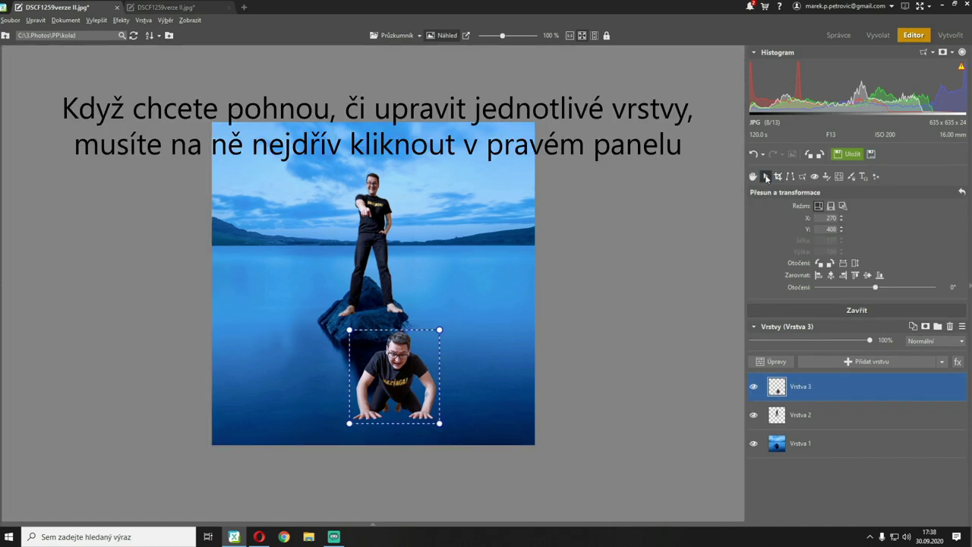
left_click_drag(401, 380, 407, 374)
left_click(779, 418)
left_click_drag(392, 233, 372, 229)
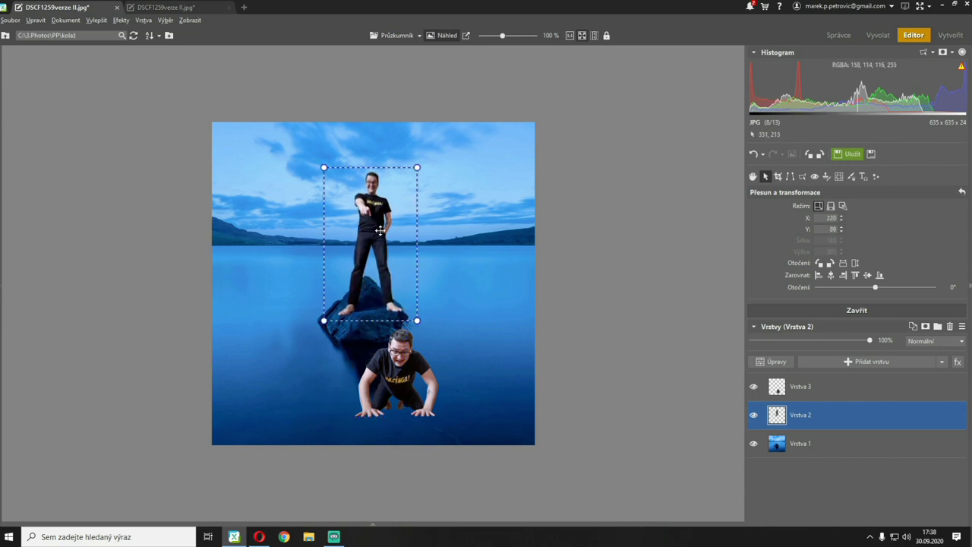
left_click(876, 311)
- Save the finished collage as a JPEG image named Kolaz II in the kolaž folder with JPEG quality 95
left_click(871, 155)
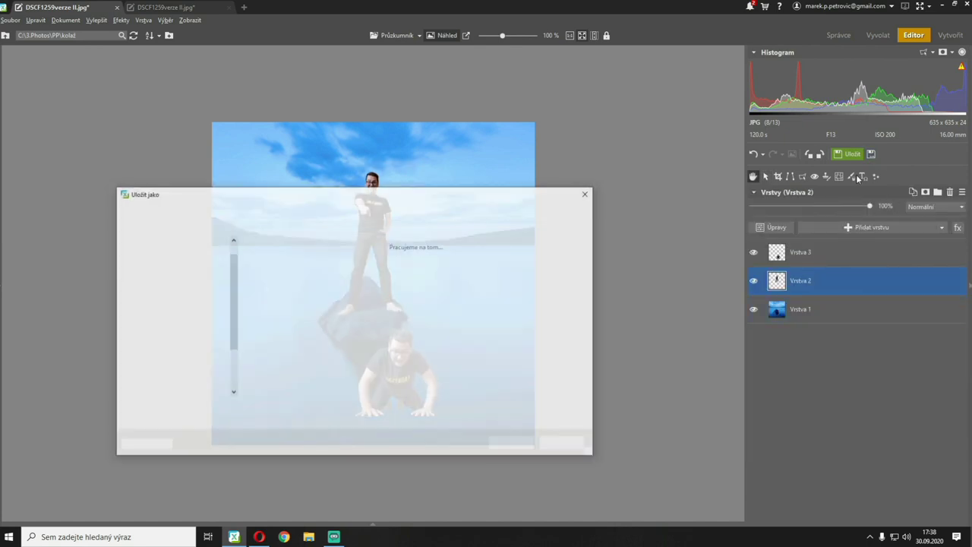
left_click(261, 422)
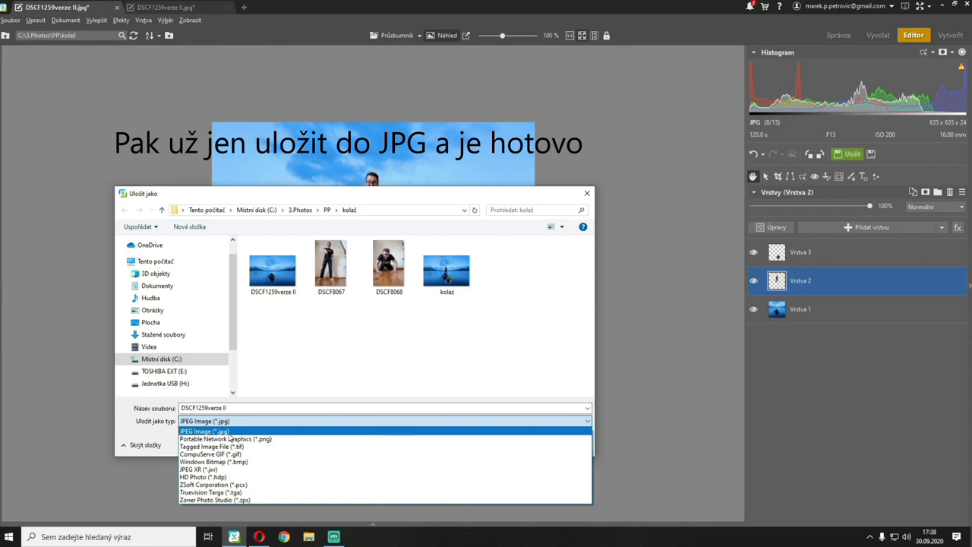
left_click(230, 434)
left_click(215, 409)
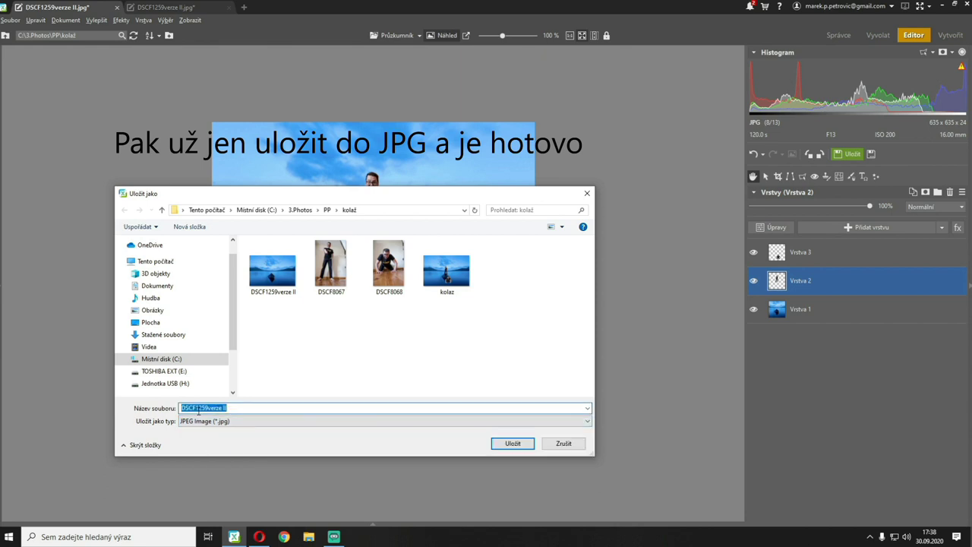
left_click(199, 410)
left_click_drag(227, 410, 162, 411)
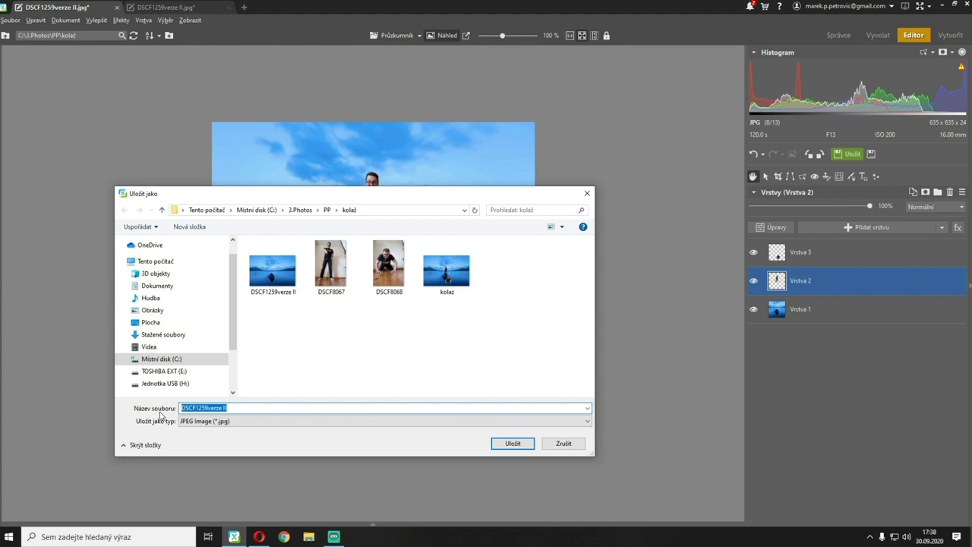
type("k")
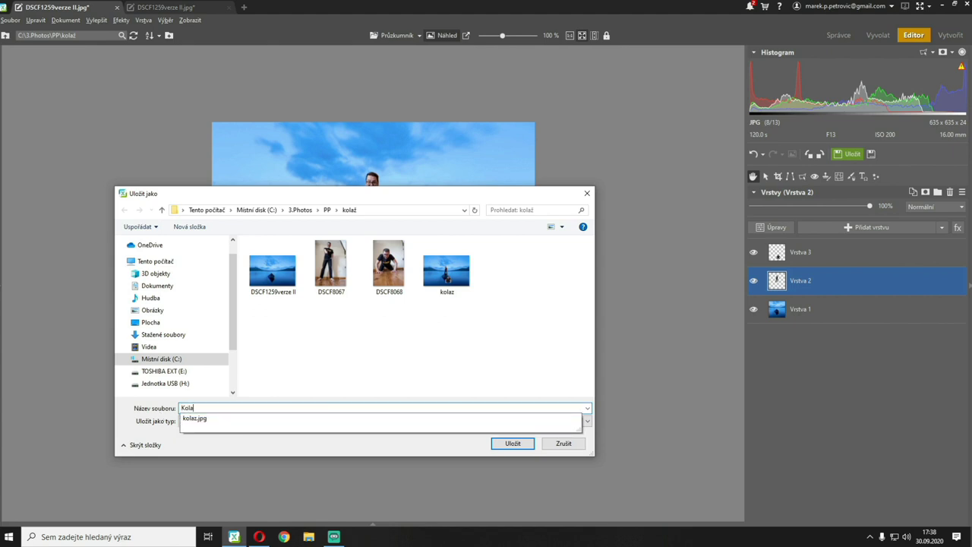
left_click(160, 415)
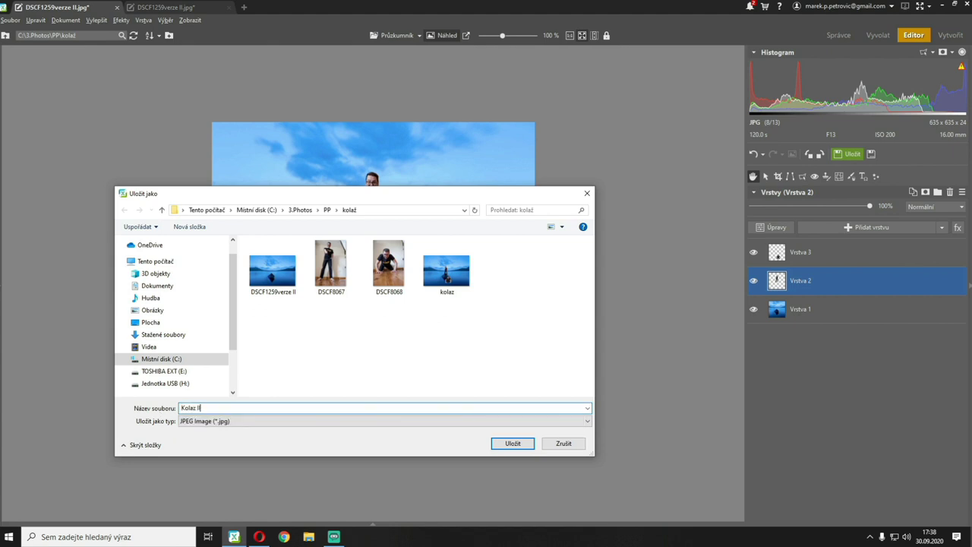
key("Return")
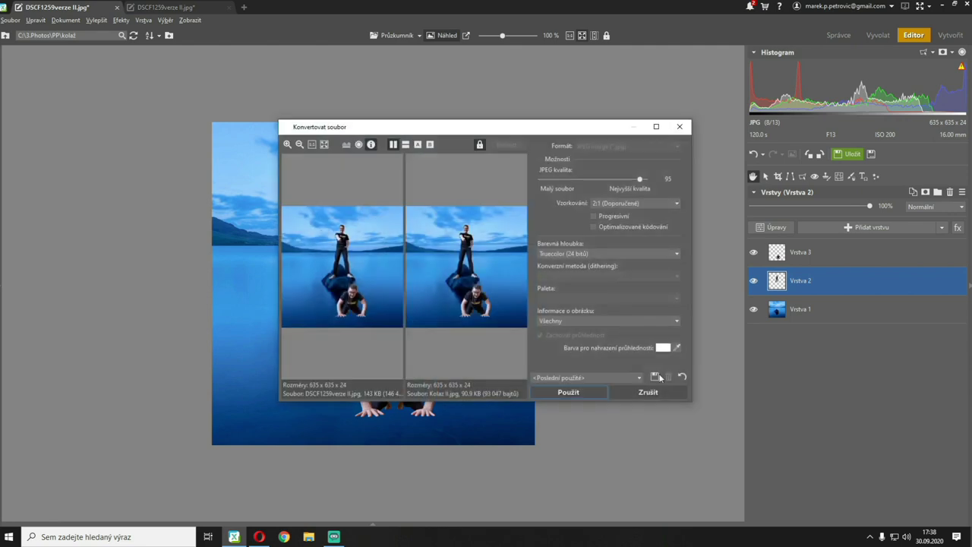
left_click(593, 395)
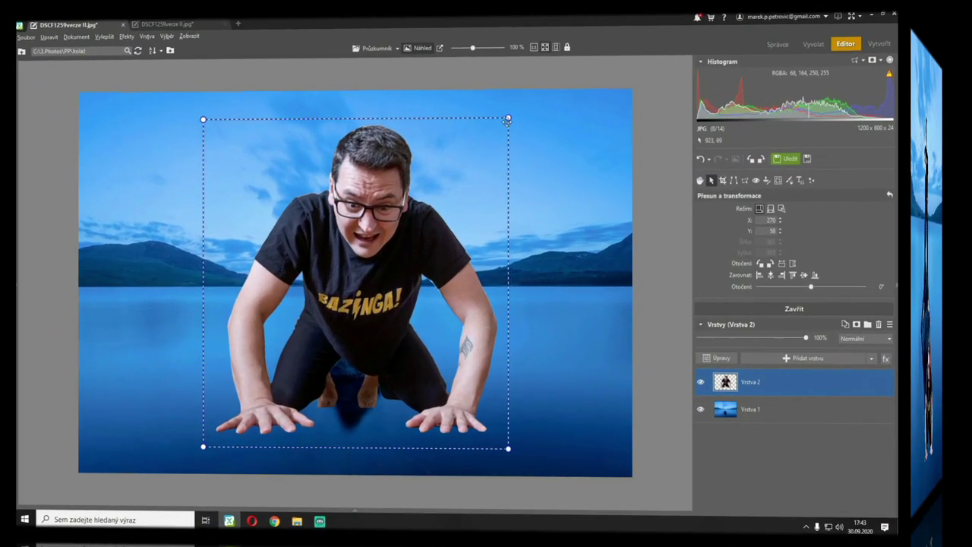
- Try scaling down the crouching man's layer, moving him beside the rock and distorting the layer, and discard the transformation
left_click_drag(508, 120, 408, 250)
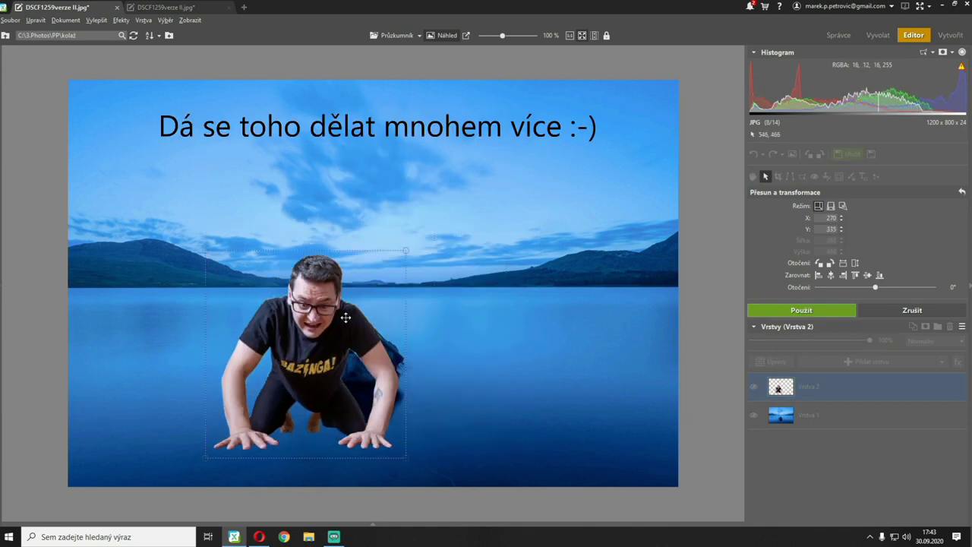
left_click_drag(345, 318, 541, 282)
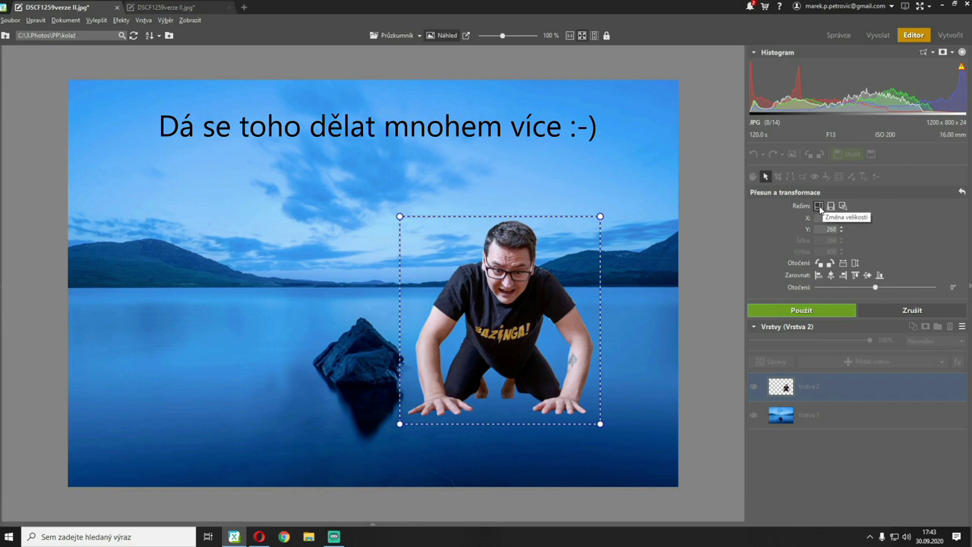
mouse_move(600, 216)
left_mouse_down()
mouse_move(535, 286)
mouse_move(608, 207)
left_mouse_up()
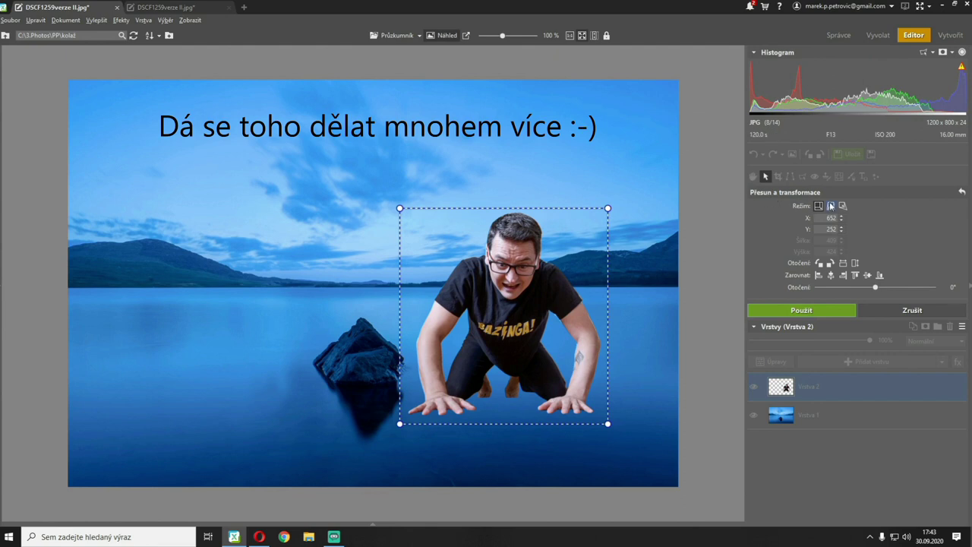
left_click_drag(410, 433, 409, 404)
left_click(920, 311)
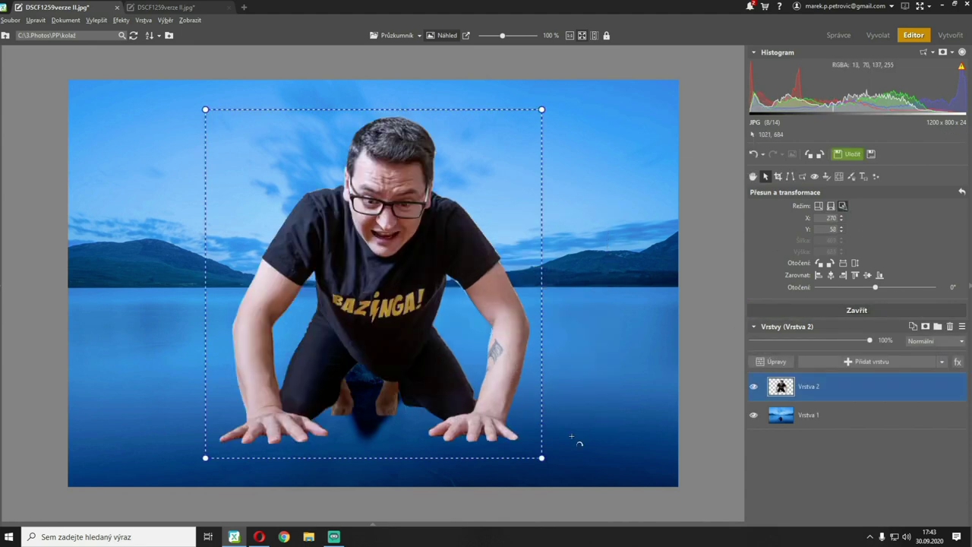
- Try freely distorting the crouching man's layer by its lower-right corner and discard the transformation
left_click_drag(542, 458, 535, 404)
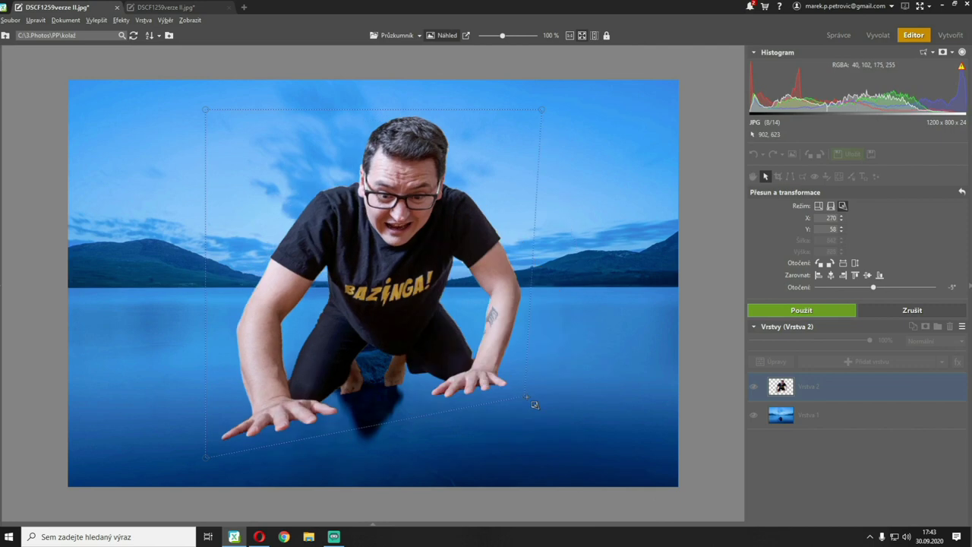
left_click(908, 311)
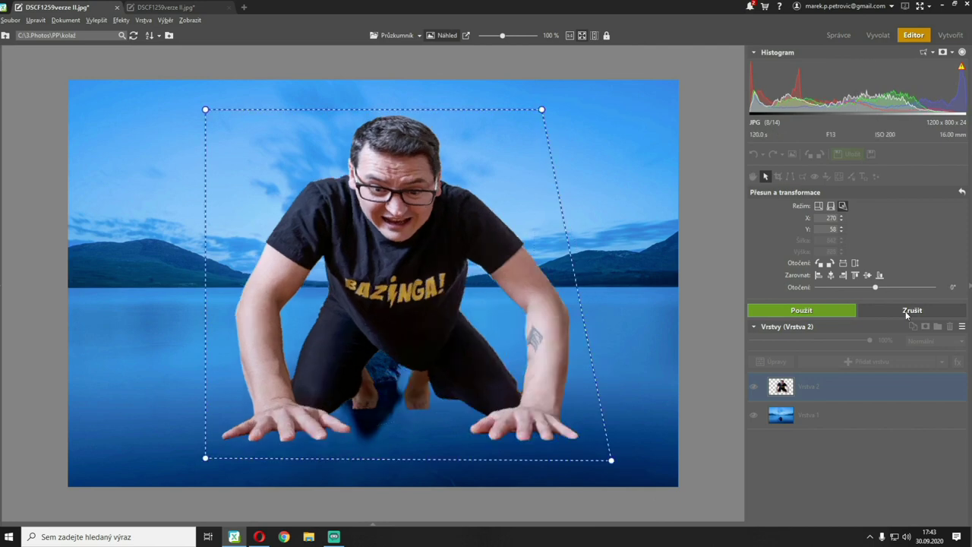
left_click(908, 311)
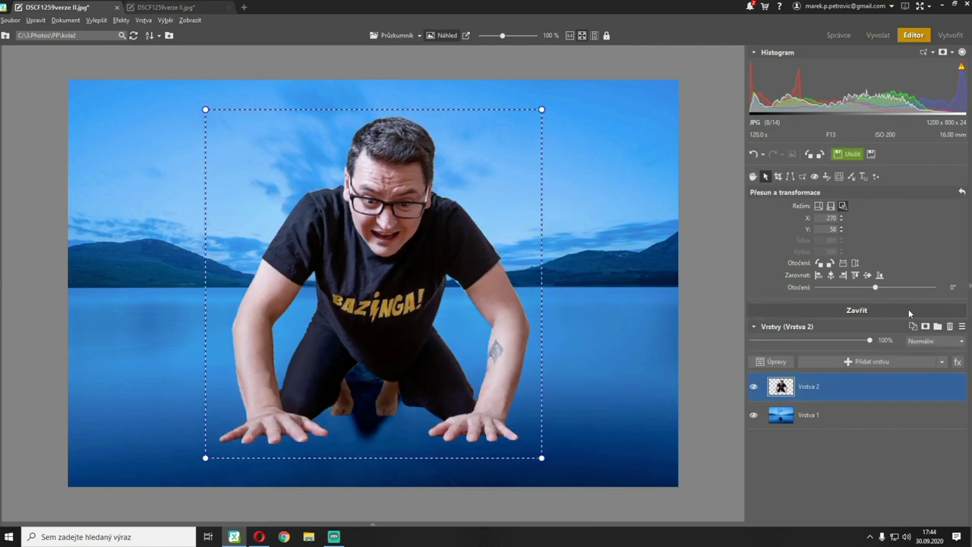
- Scale the crouching man's layer down, try out free rotation and place him upright beside the rock at X 686, Y 326
scroll(523, 415, "down", 2)
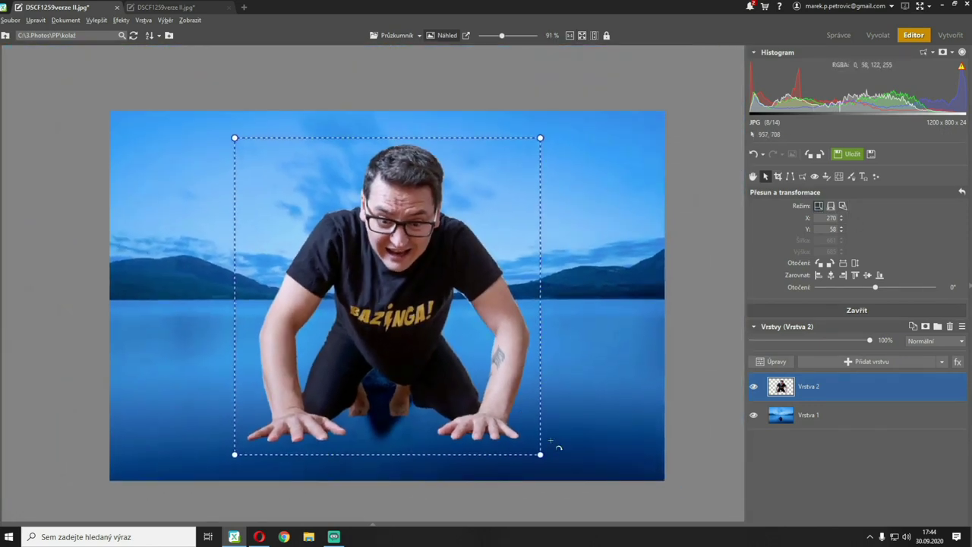
left_click_drag(540, 454, 416, 302)
left_click_drag(348, 221, 577, 340)
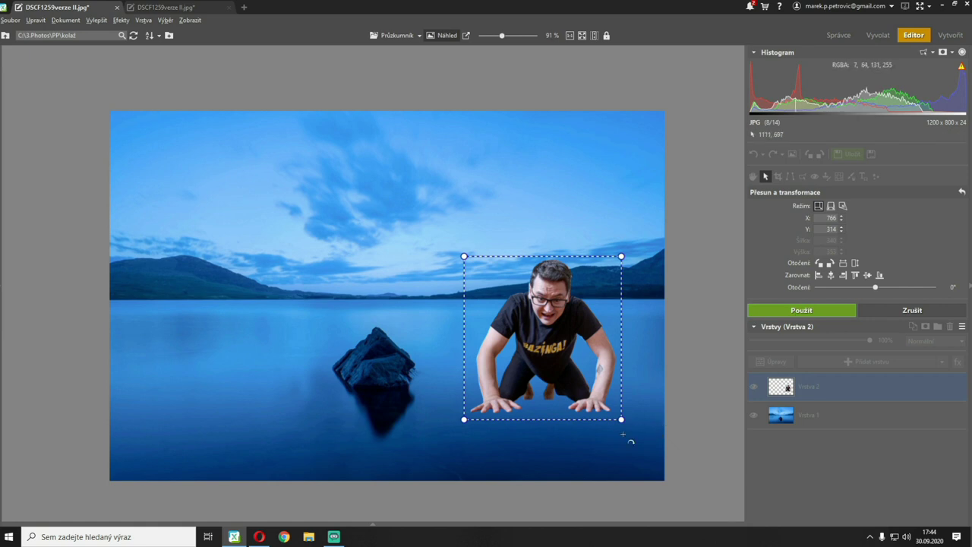
left_click_drag(630, 441, 424, 372)
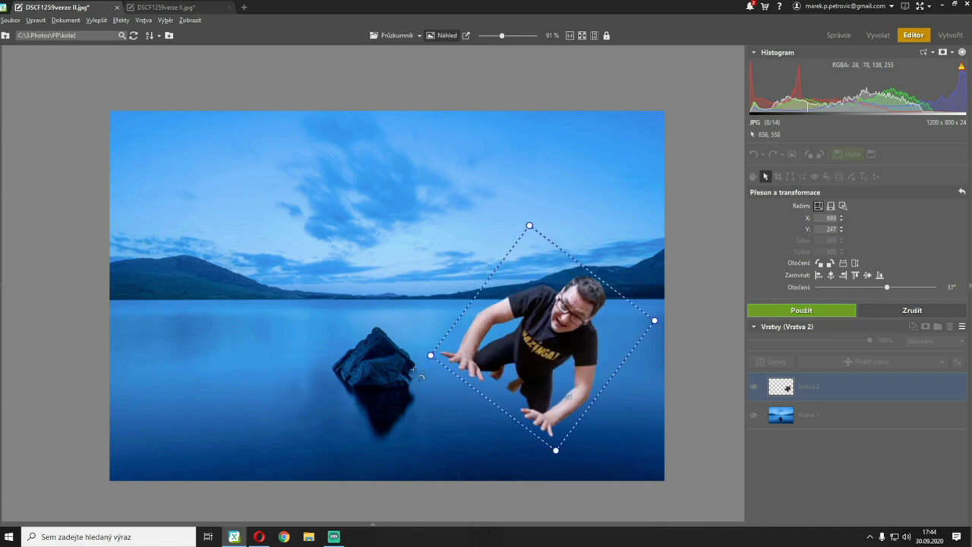
left_click_drag(431, 355, 456, 419)
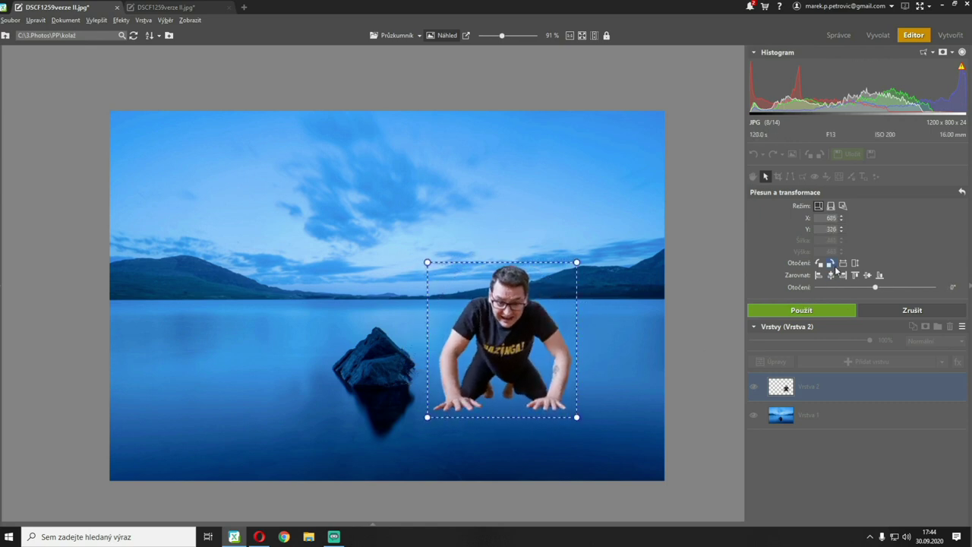
- Rotate the crouching man's layer by 180° and flip it so that he is upright and mirrored
left_click(830, 264)
left_click(830, 265)
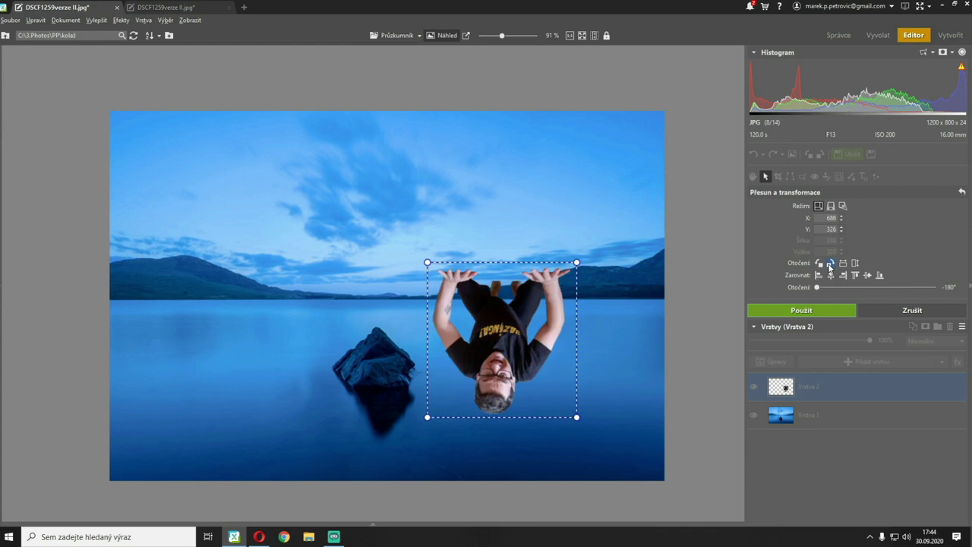
left_click(842, 264)
left_click(843, 265)
left_click(855, 263)
left_click_drag(932, 287, 814, 300)
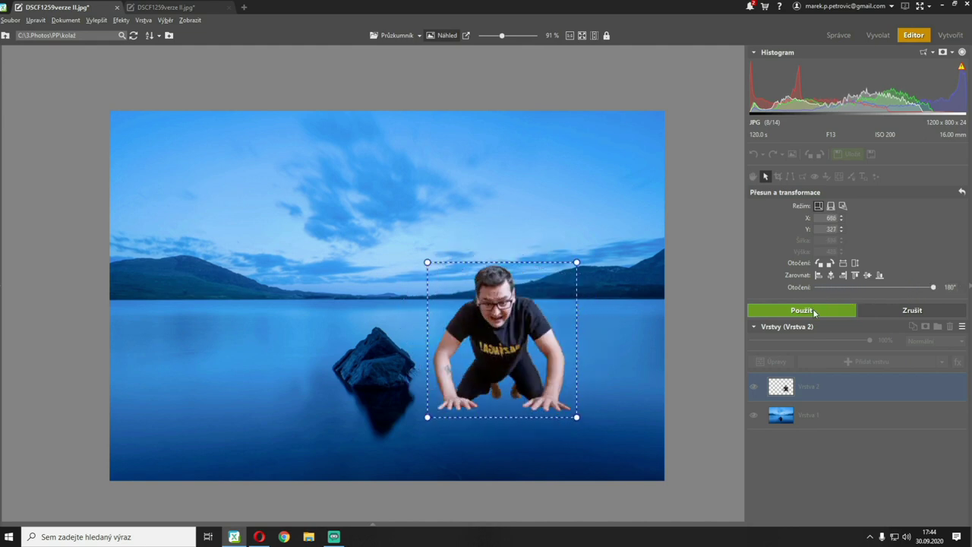